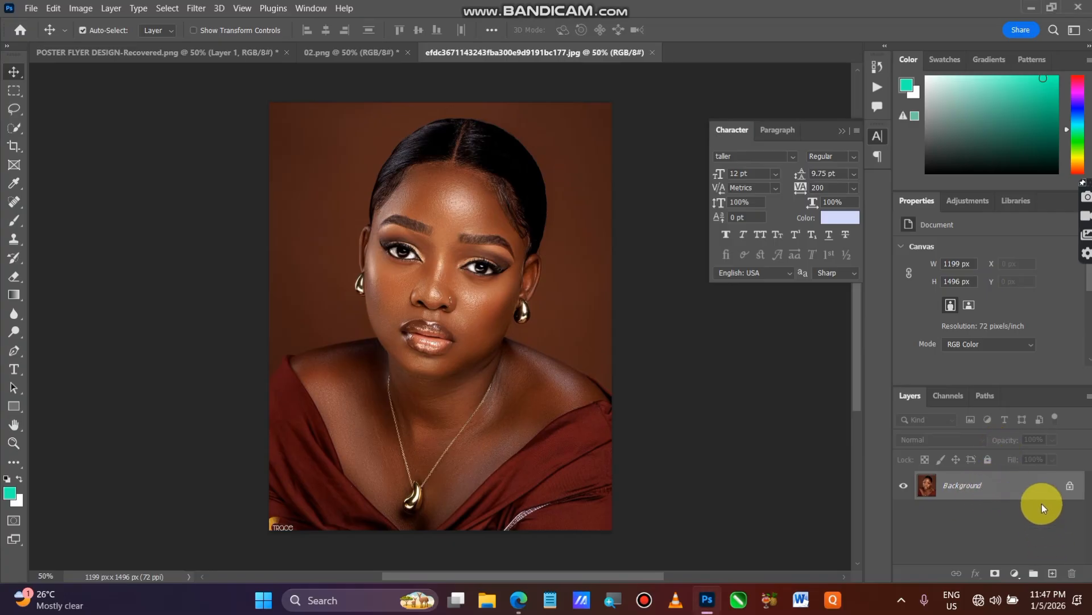
Step: Duplicate the Background layer, then copy the automatically selected subject from the duplicate onto its own layer
drag(1036, 496, 1054, 574)
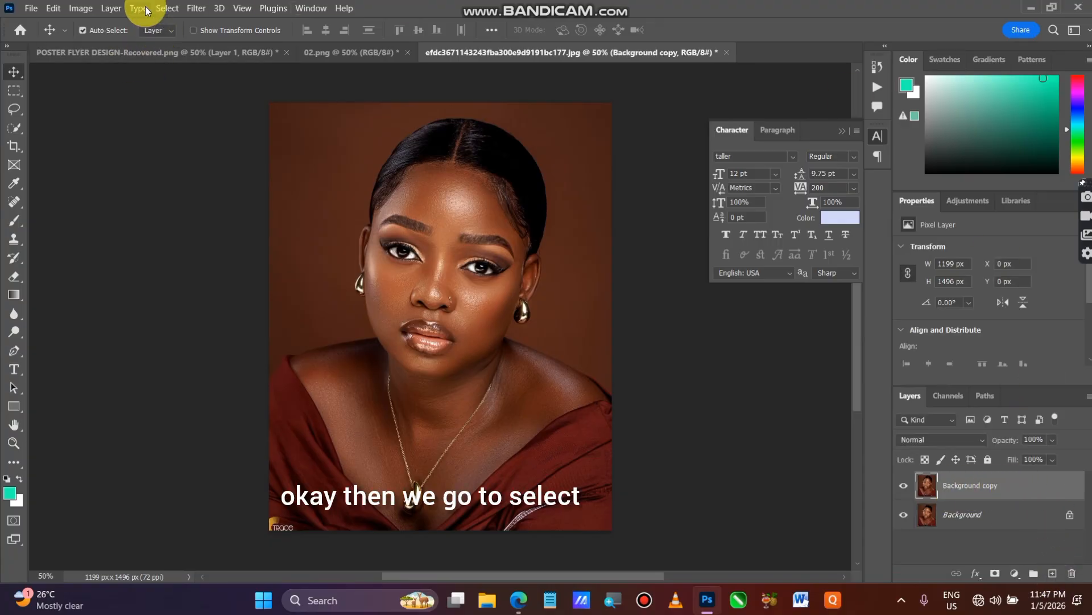
click(165, 9)
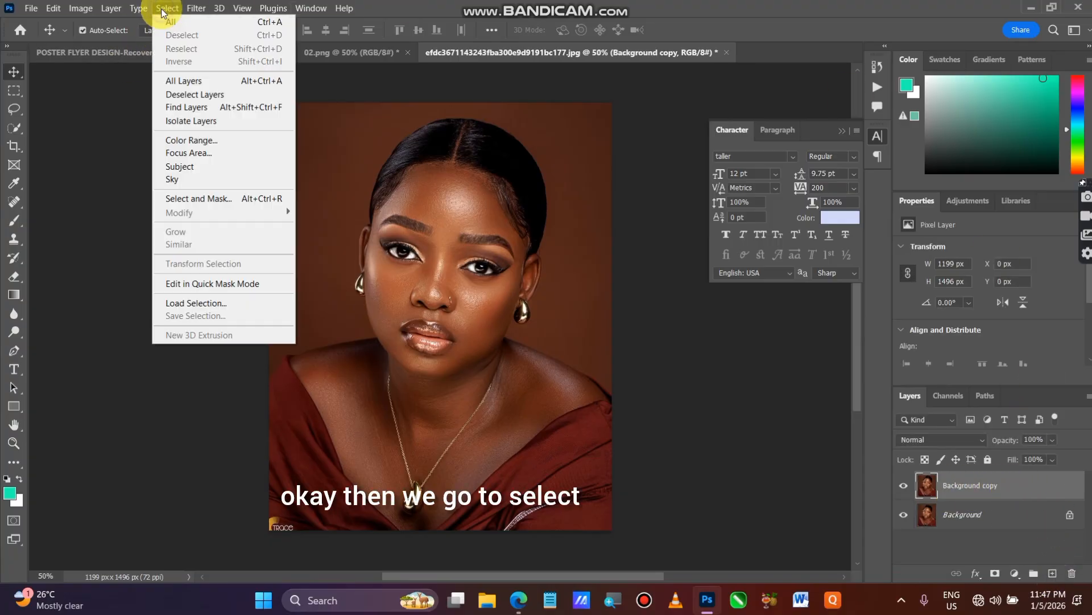
click(210, 167)
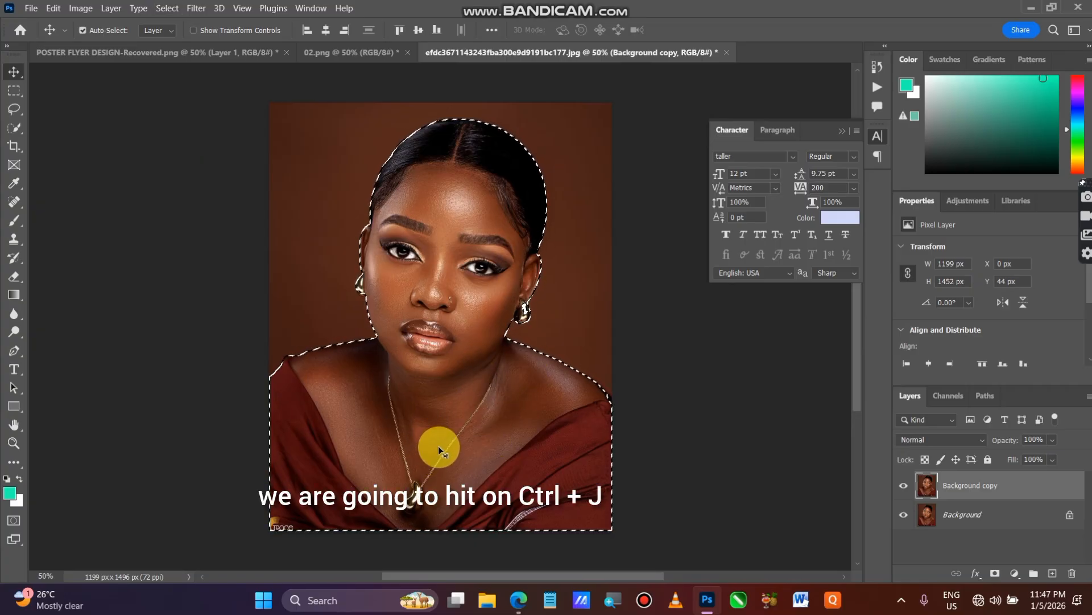
key(ctrl+j)
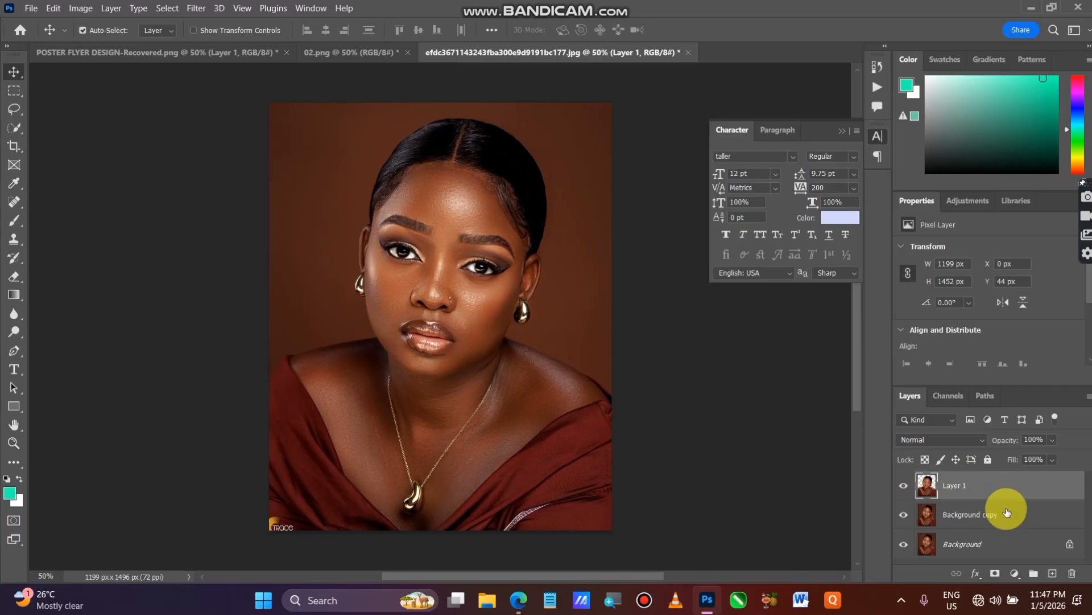
Step: Add a Black & White adjustment layer above the subject cut-out and set its blend mode to Multiply
click(1017, 574)
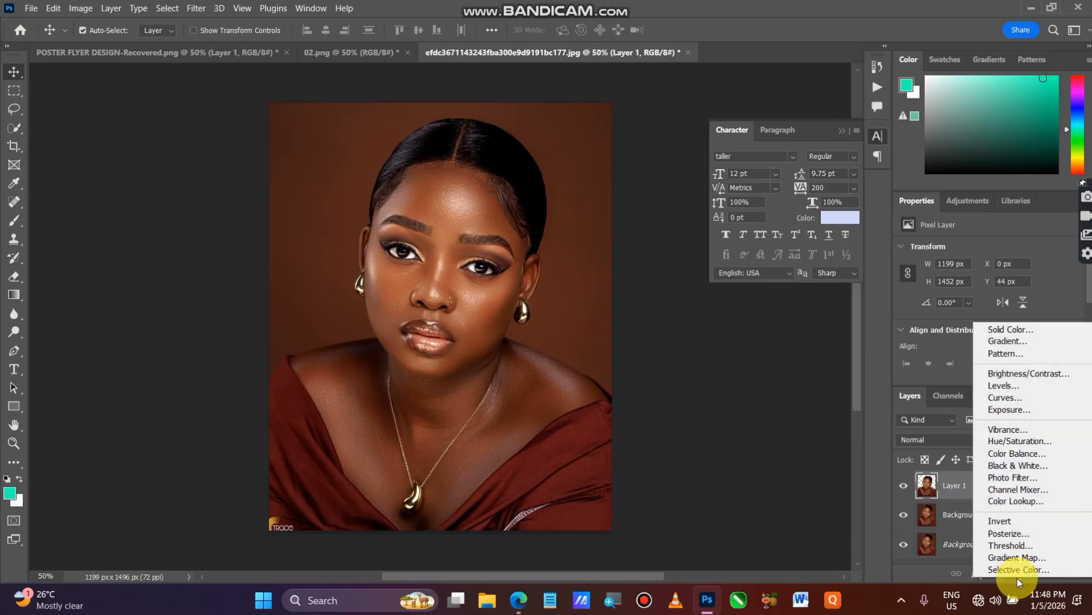
click(1019, 467)
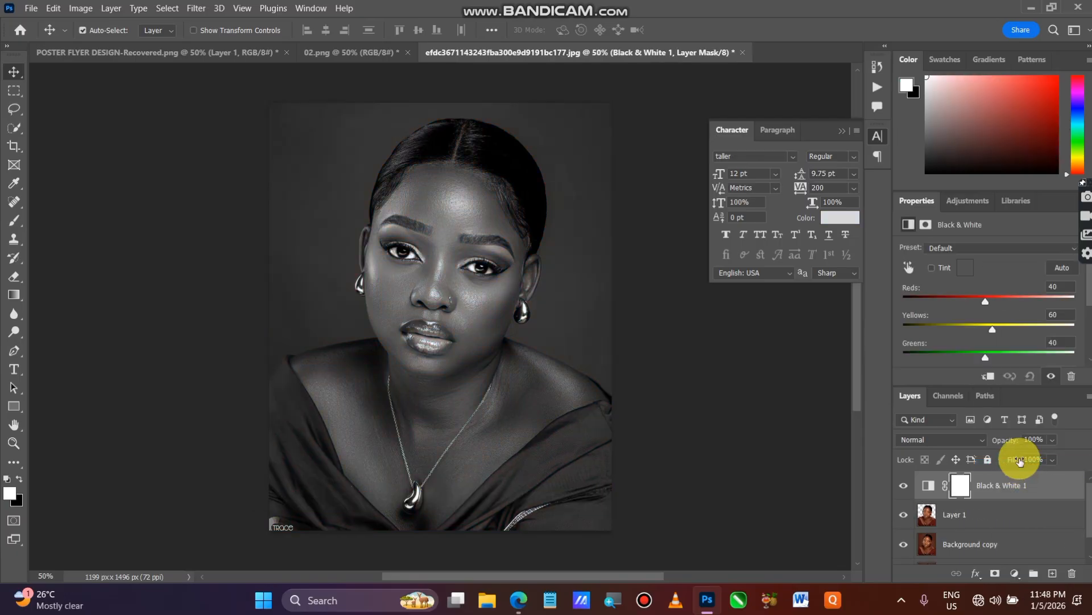
click(913, 438)
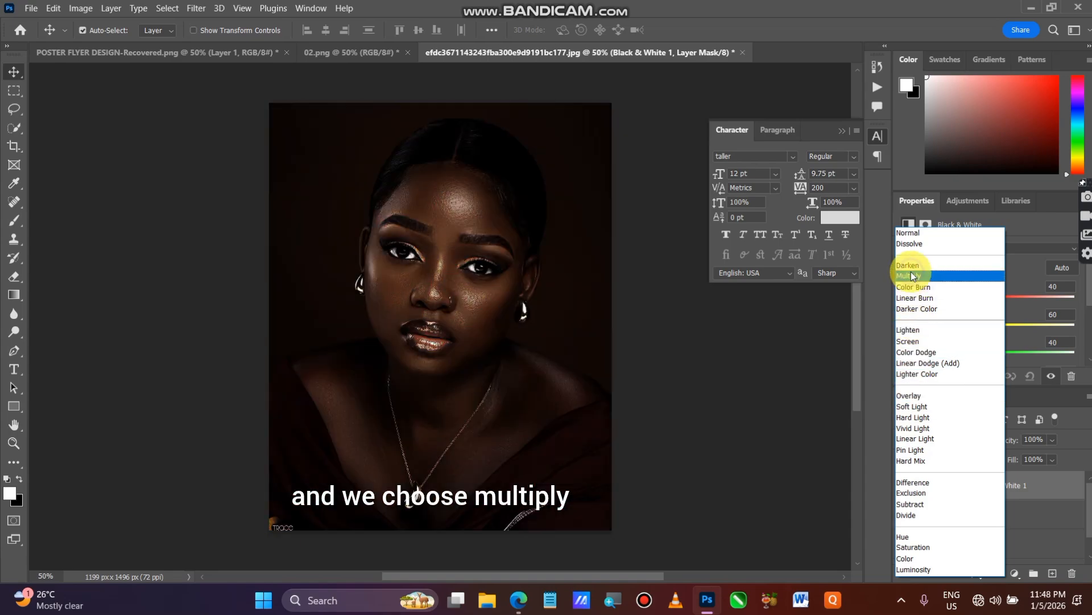
click(910, 275)
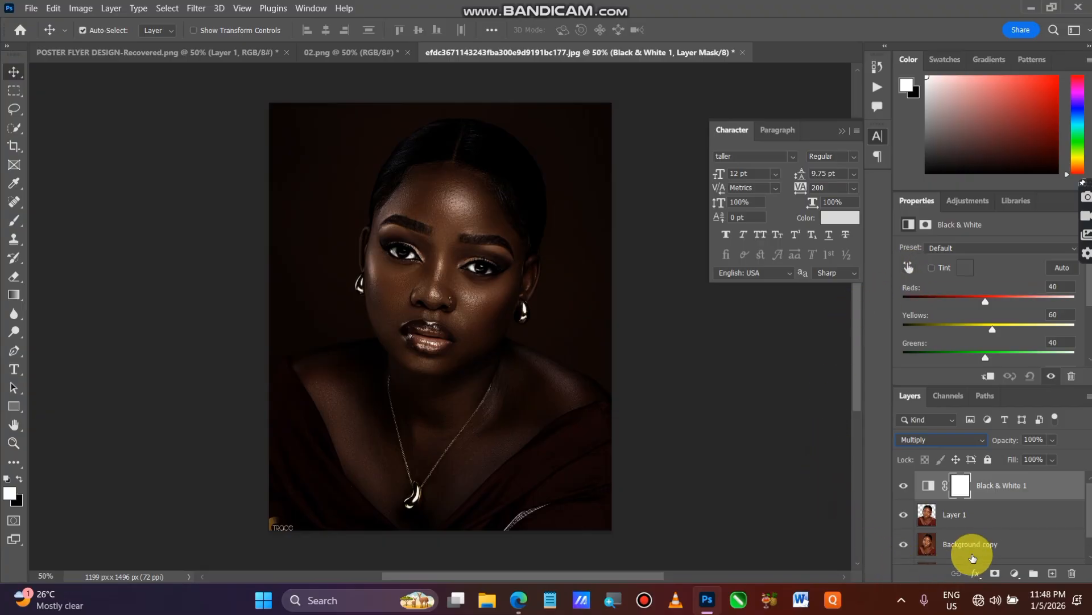
Step: Add a second Black & White adjustment directly above Layer 1, blended with Multiply
click(994, 519)
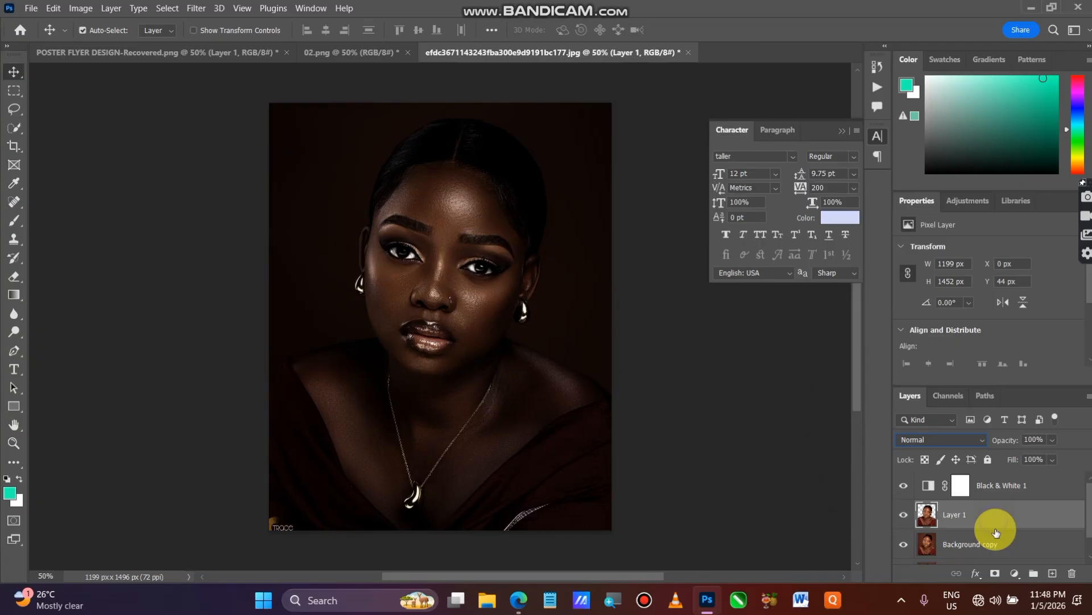
click(1014, 573)
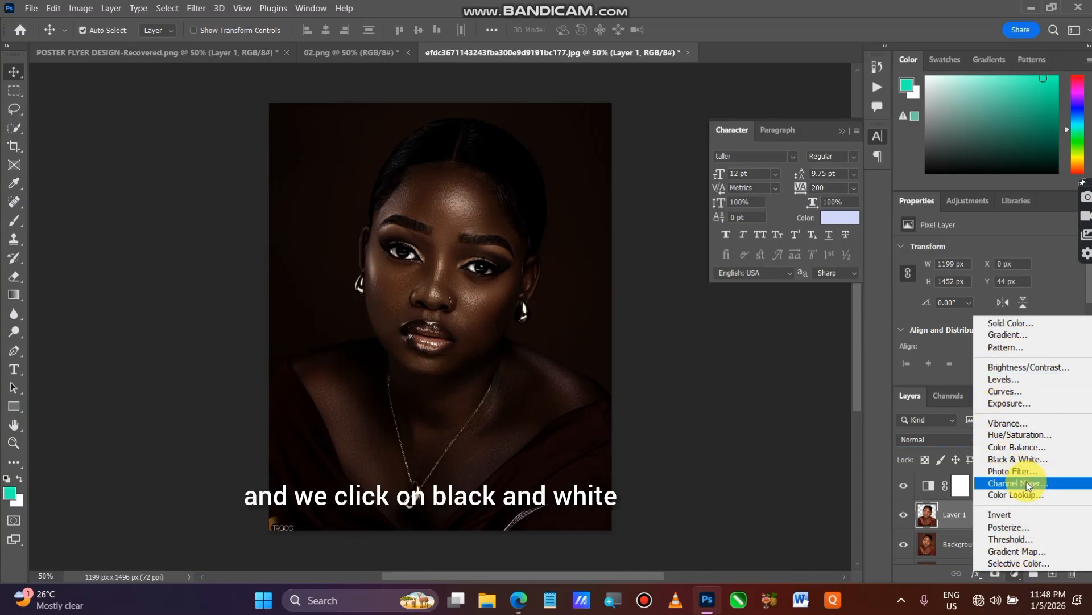
click(1034, 459)
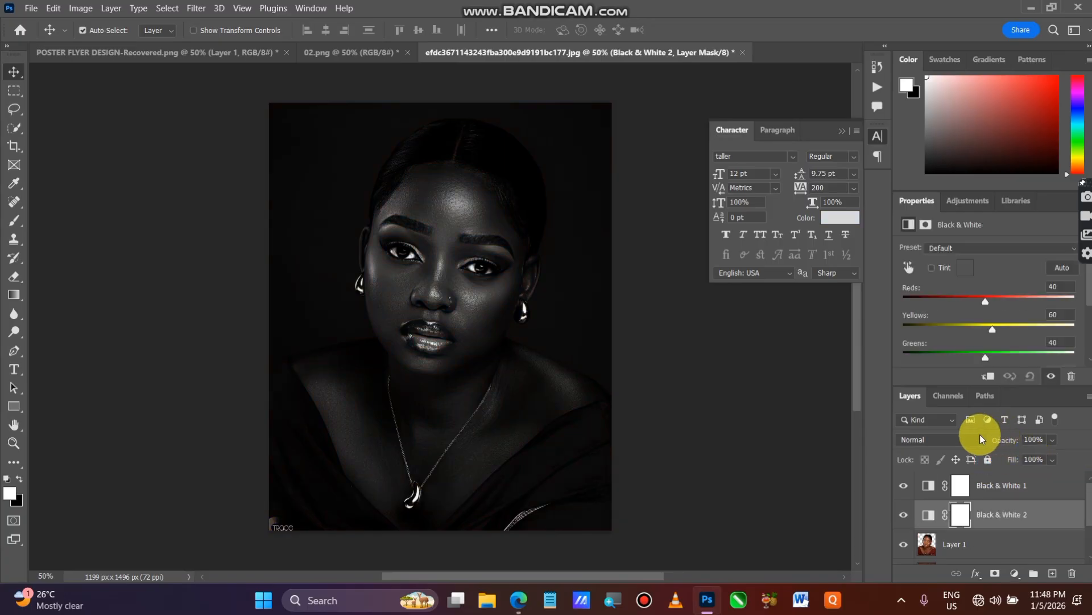
click(937, 439)
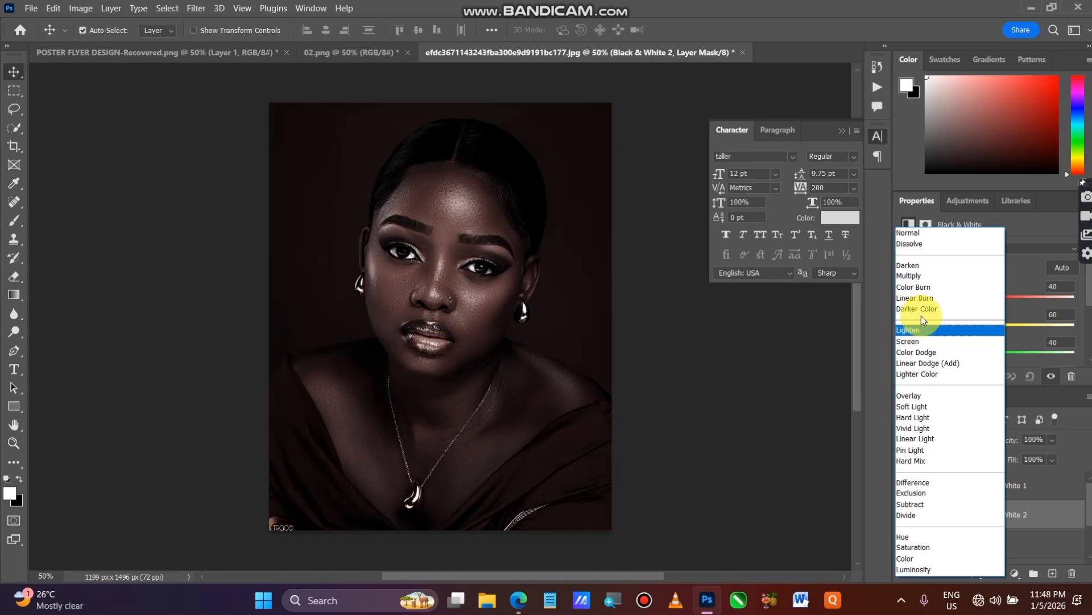
click(916, 276)
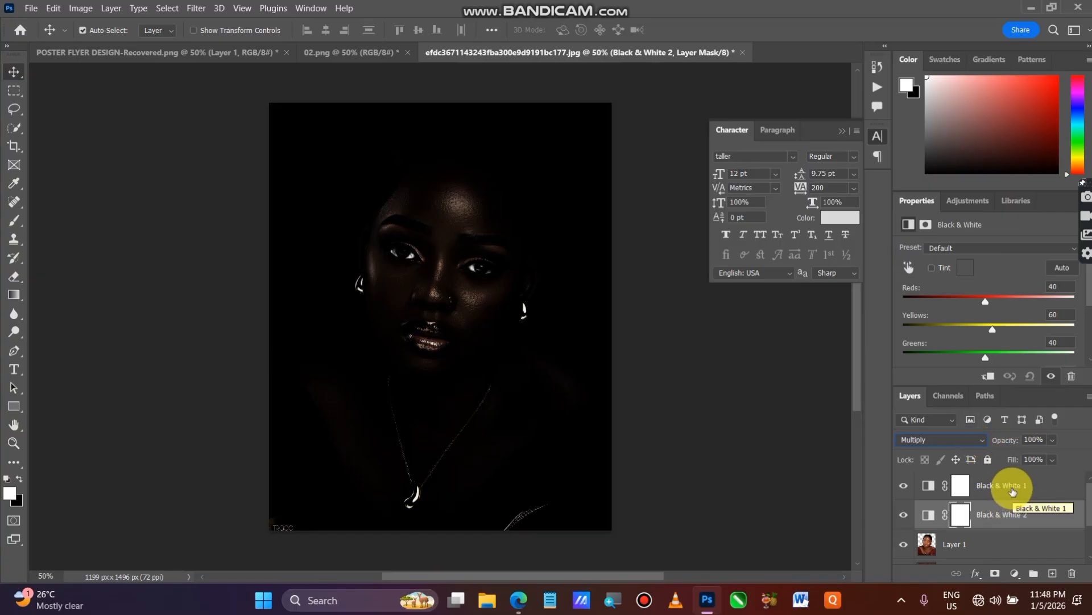
click(821, 463)
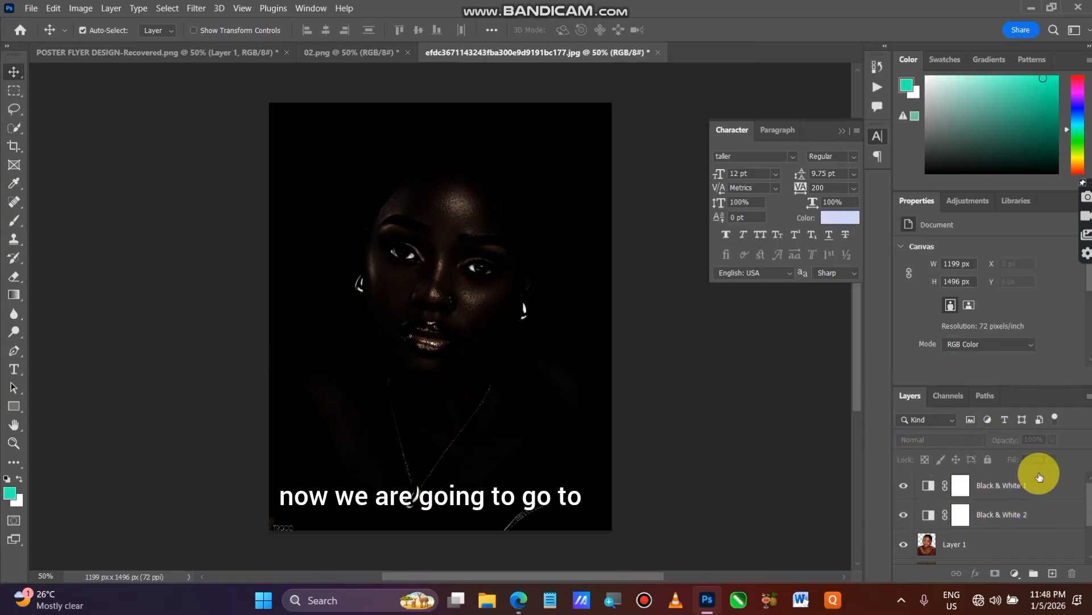
Step: Lower the opacity of the Black & White 1 adjustment layer to 29%
click(998, 492)
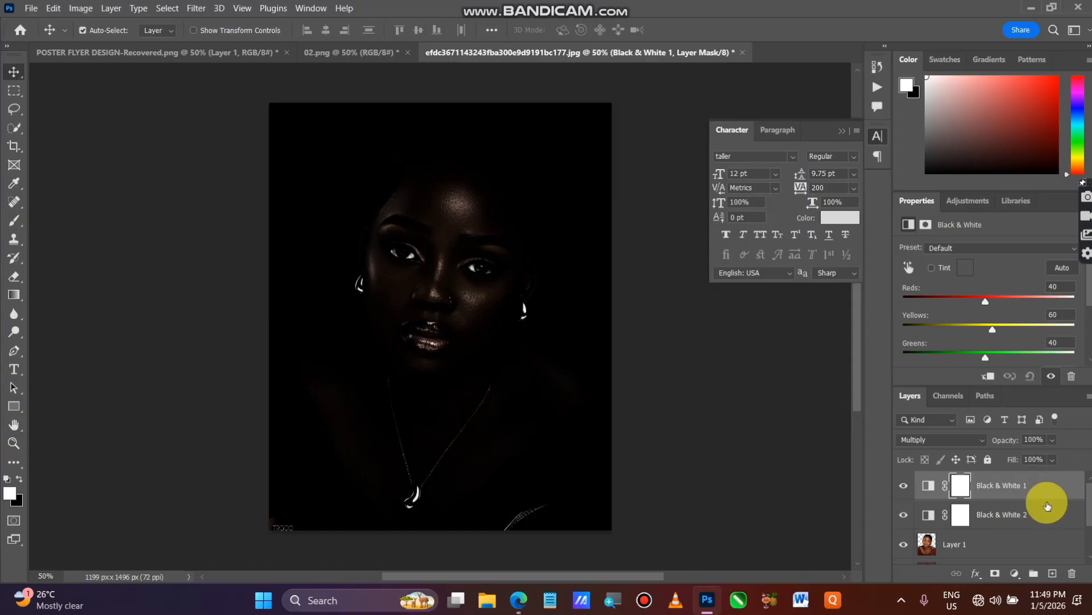
click(1052, 441)
drag(1066, 453, 1065, 453)
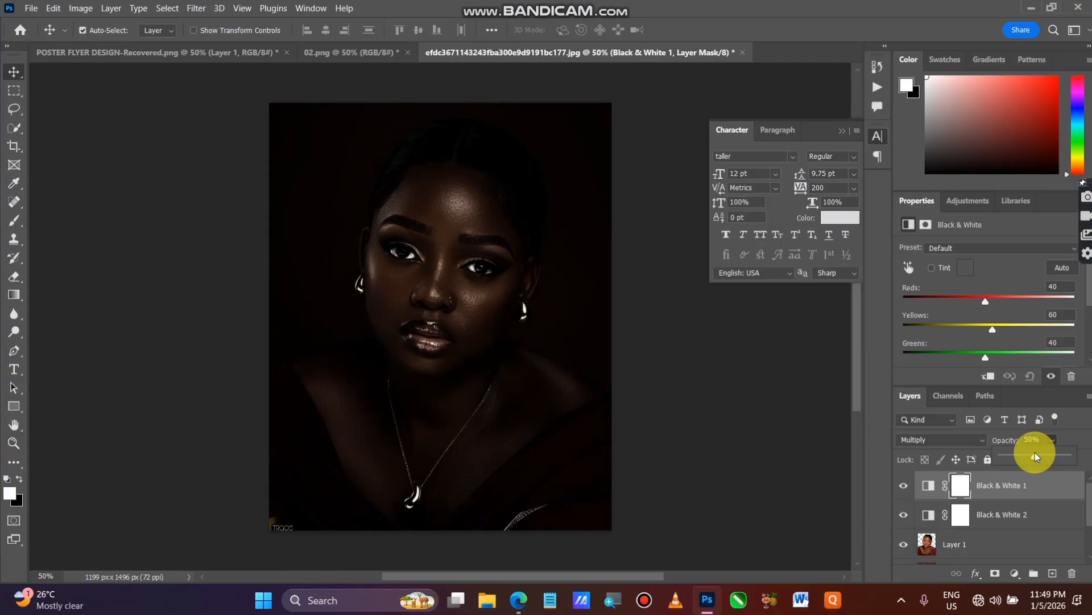
drag(1027, 448, 1019, 447)
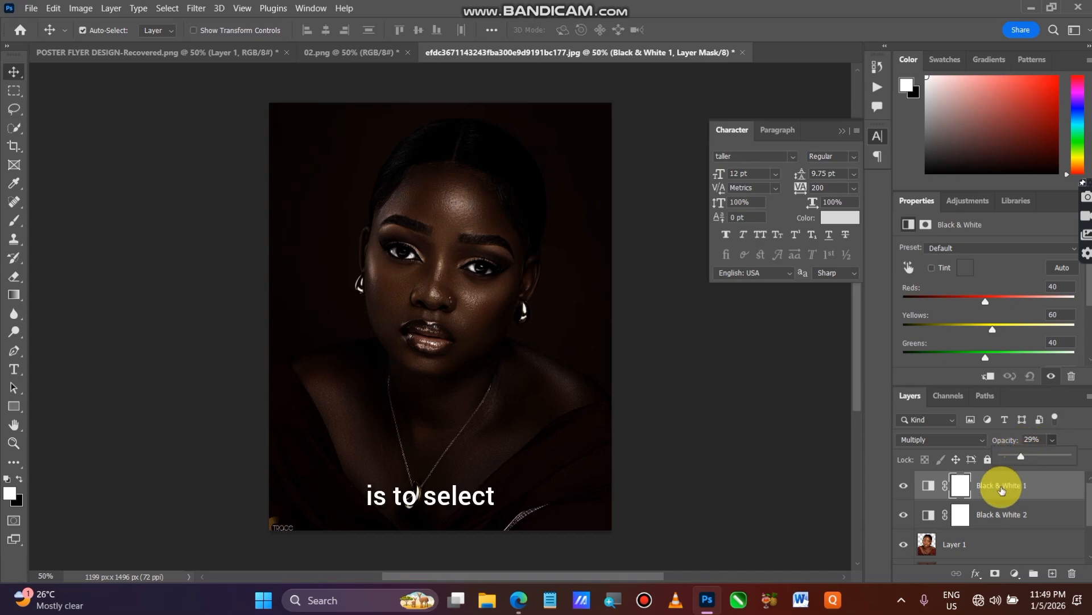
Step: Scale the Layer 1 cut-out to about 96% and place it at the portrait's lower right, overlapping the larger face
scroll(1009, 522, down, 2)
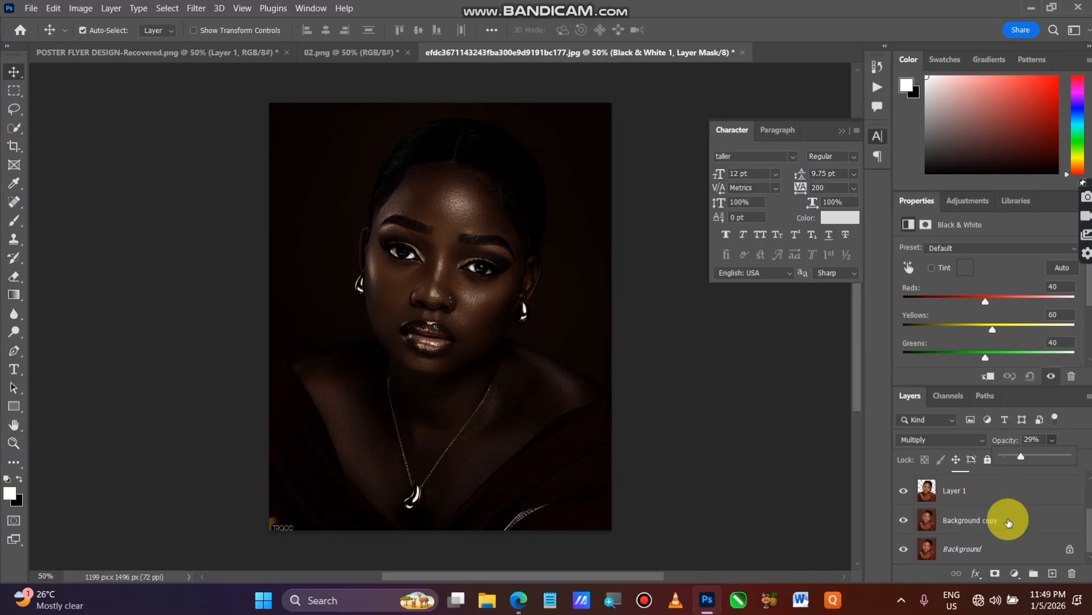
scroll(1006, 519, up, 1)
click(988, 519)
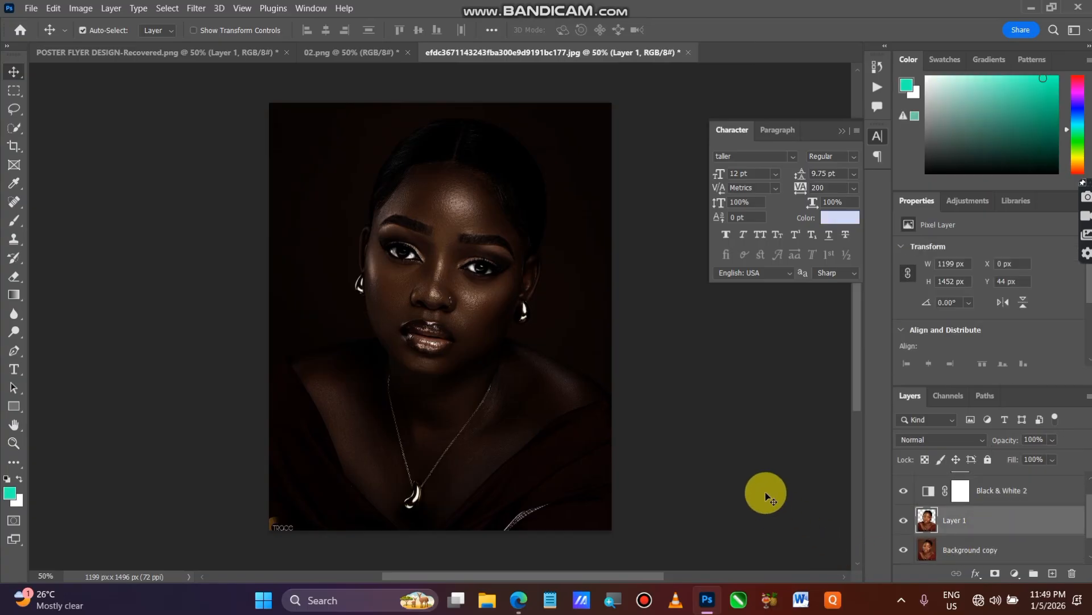
key(ctrl)
key(ctrl+t)
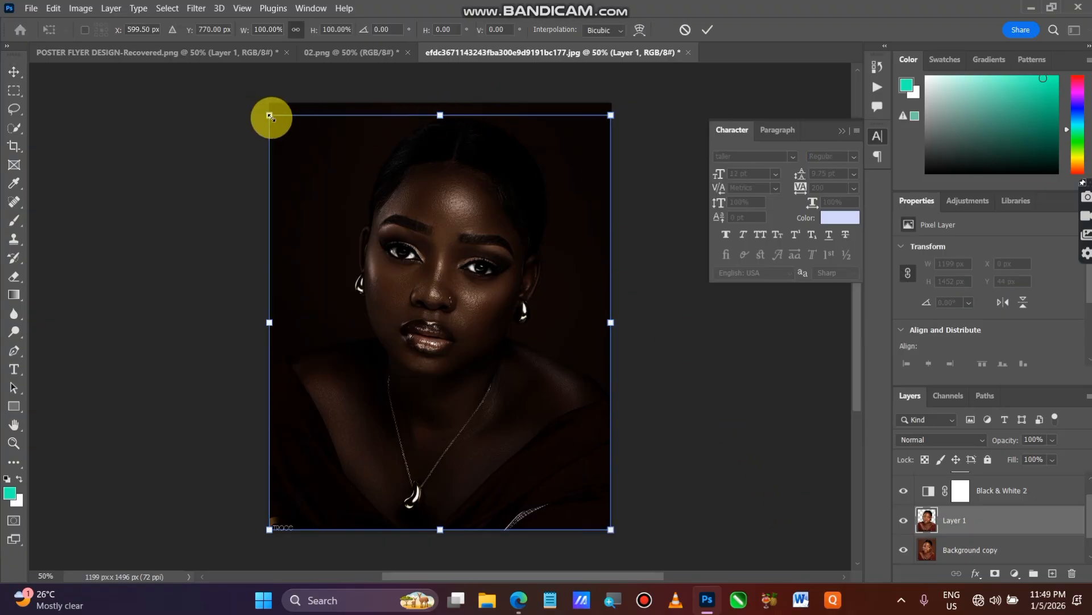
drag(268, 114, 342, 256)
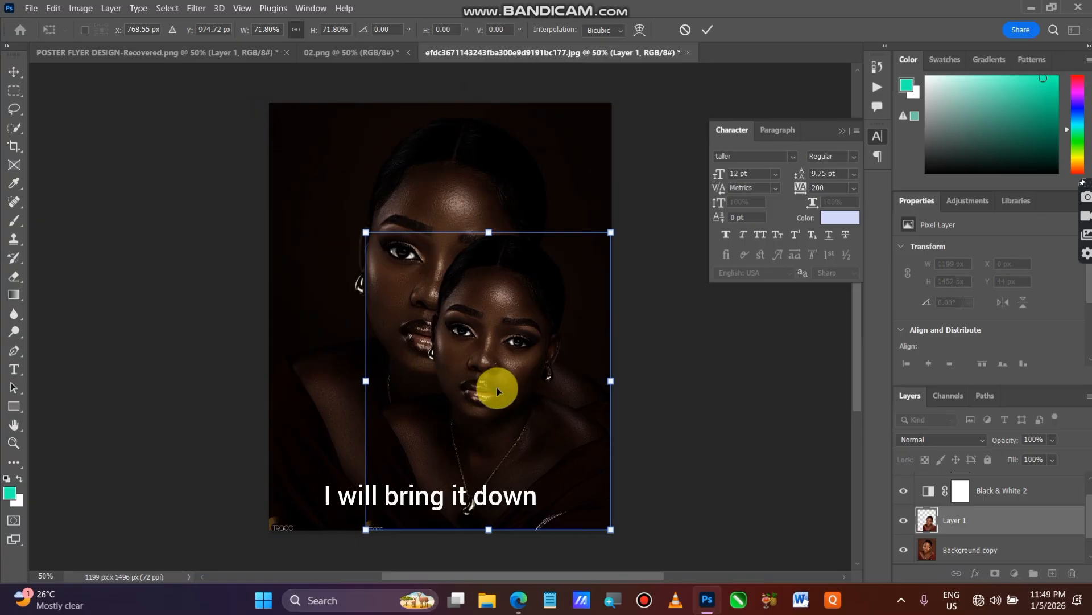
drag(493, 390, 477, 421)
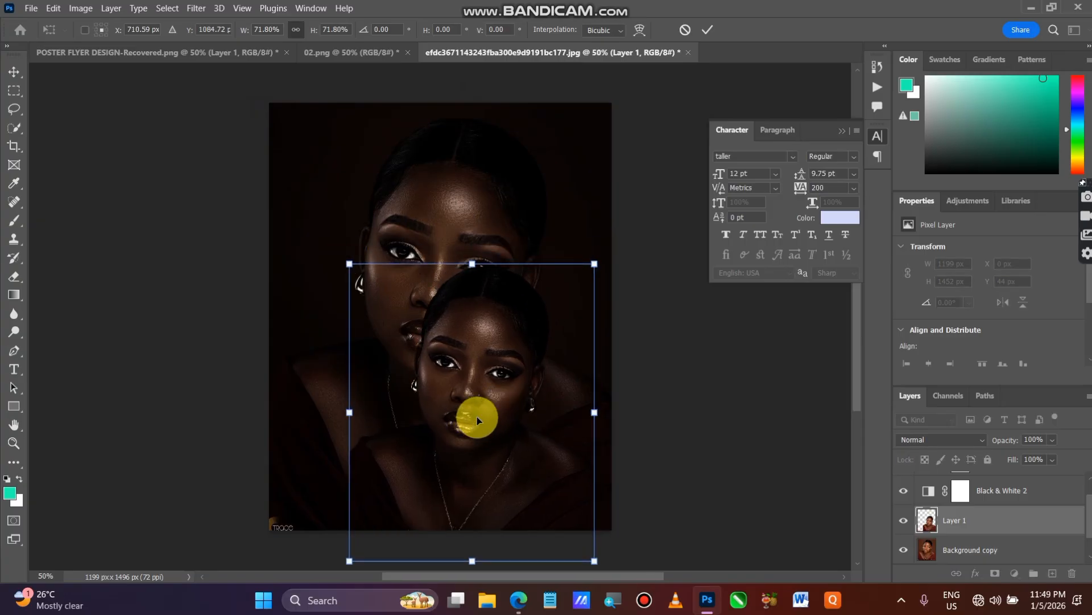
drag(468, 261, 477, 234)
drag(474, 353, 479, 402)
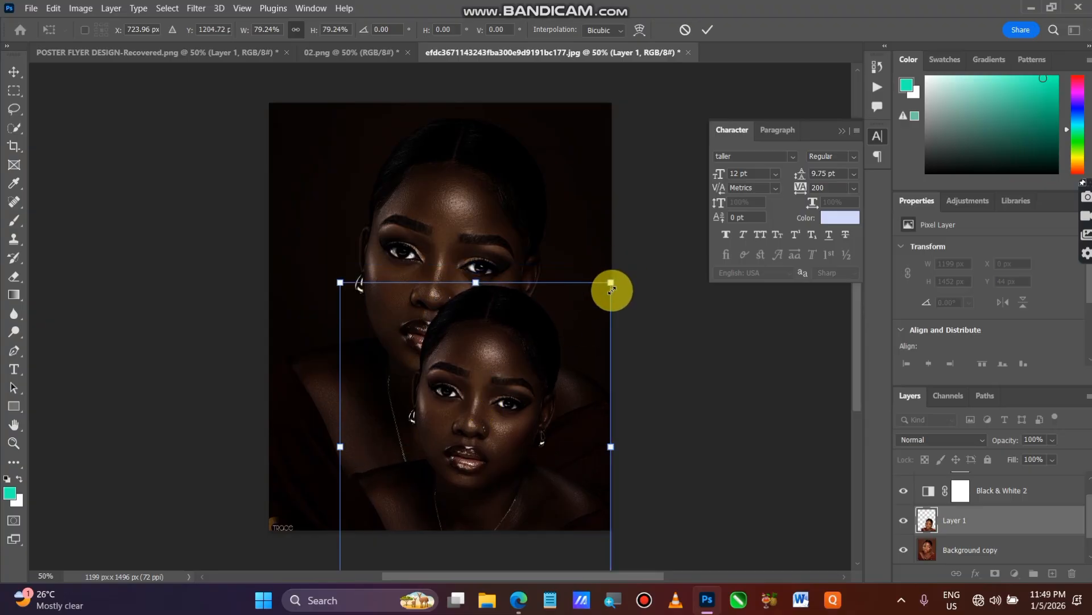
drag(612, 281, 630, 253)
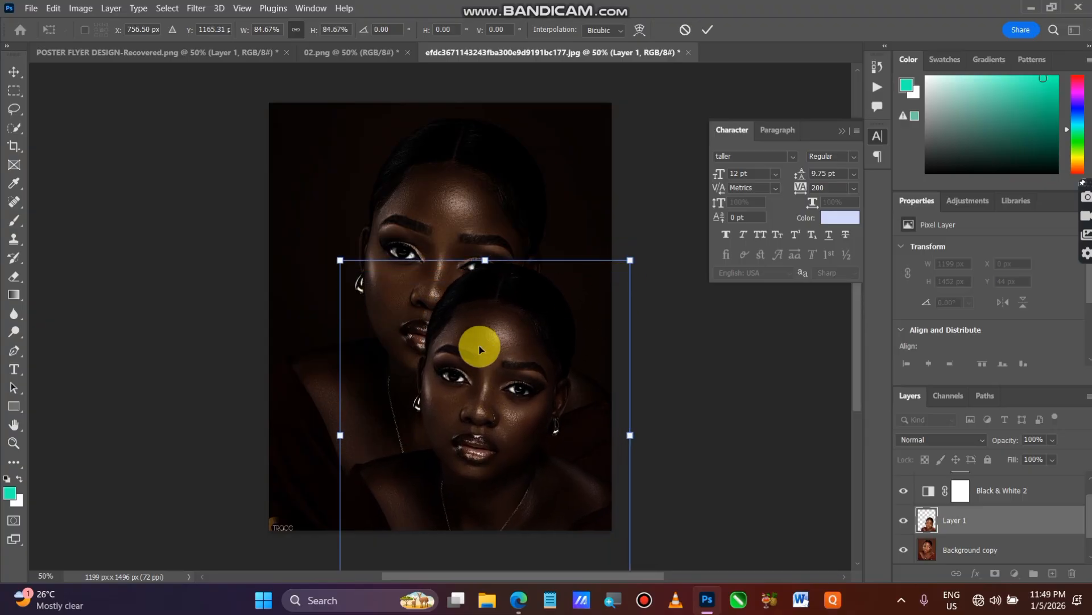
drag(481, 347, 477, 335)
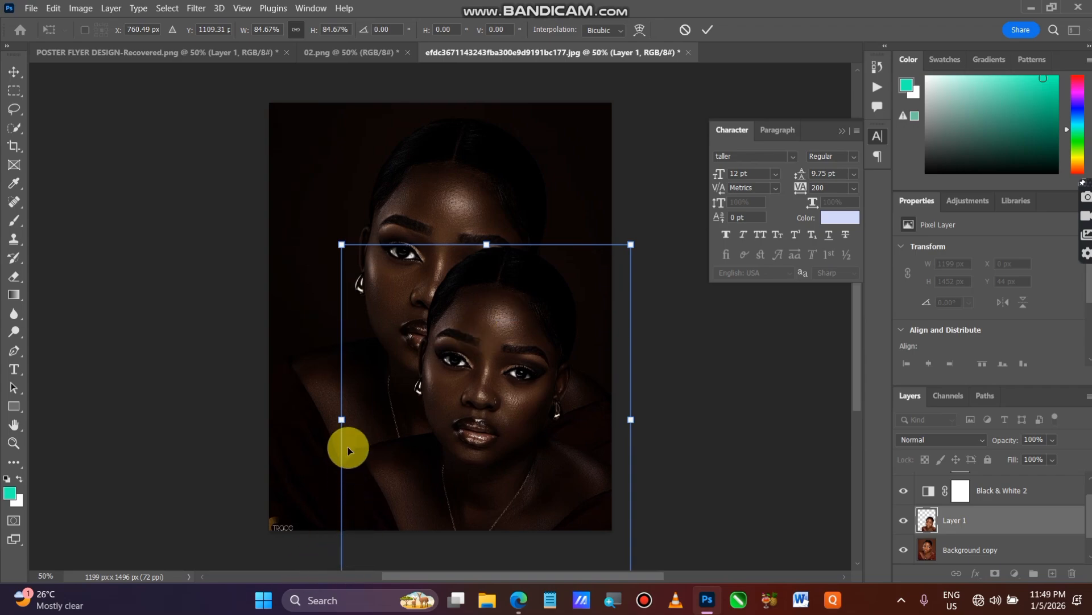
drag(344, 421, 336, 419)
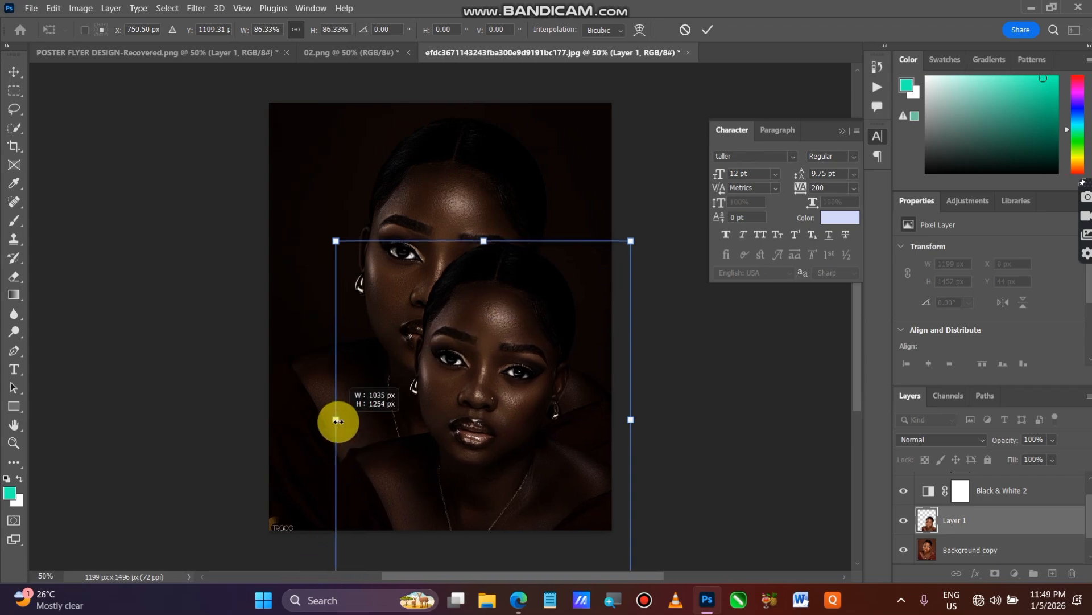
drag(442, 424, 445, 443)
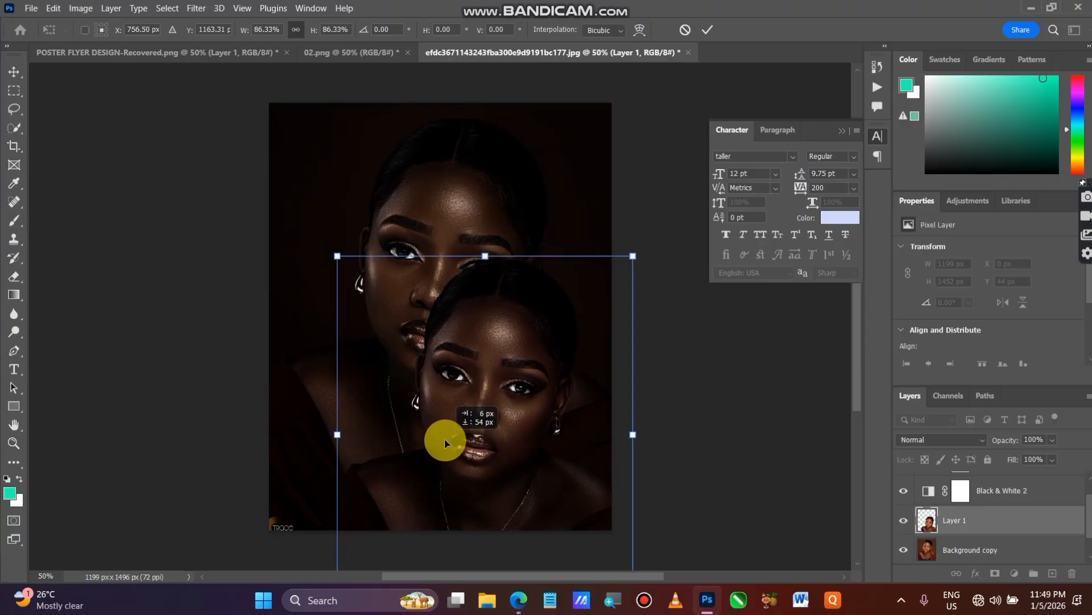
drag(445, 443, 493, 461)
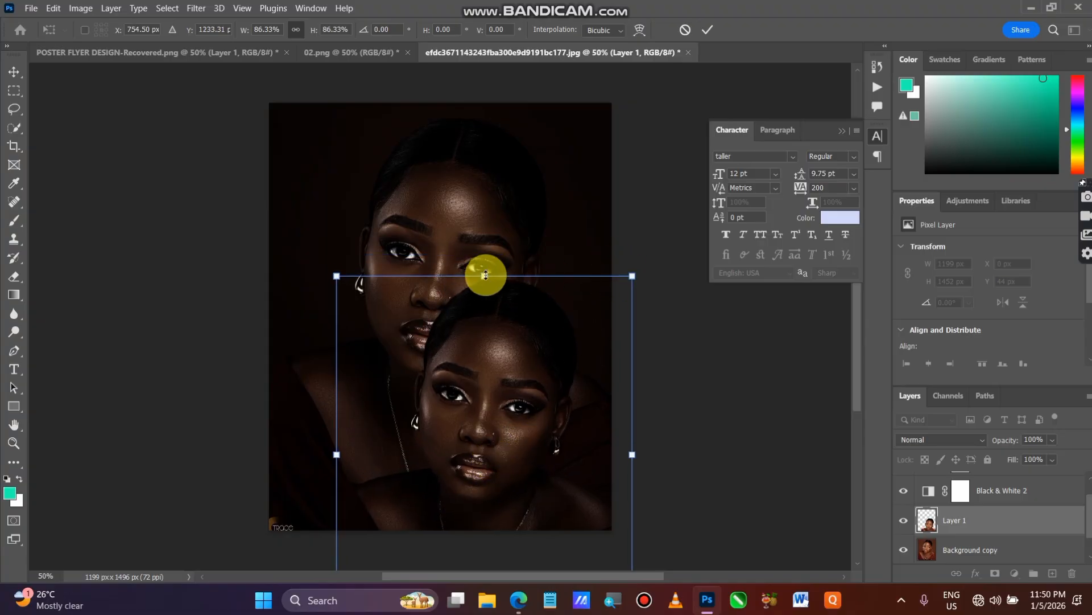
drag(486, 275, 483, 248)
drag(500, 339, 504, 347)
drag(489, 255, 494, 243)
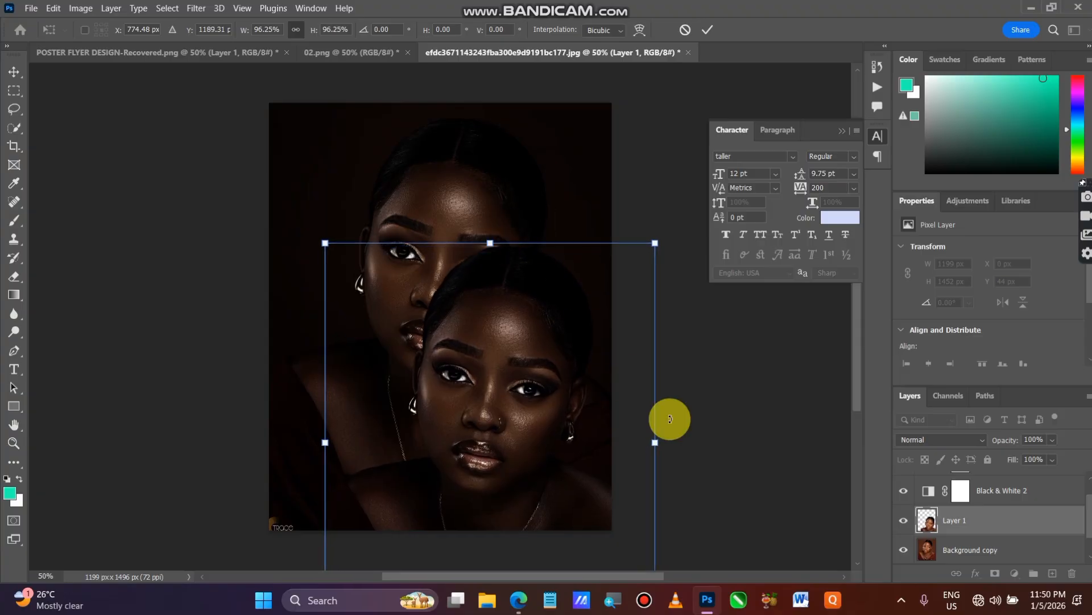
click(706, 27)
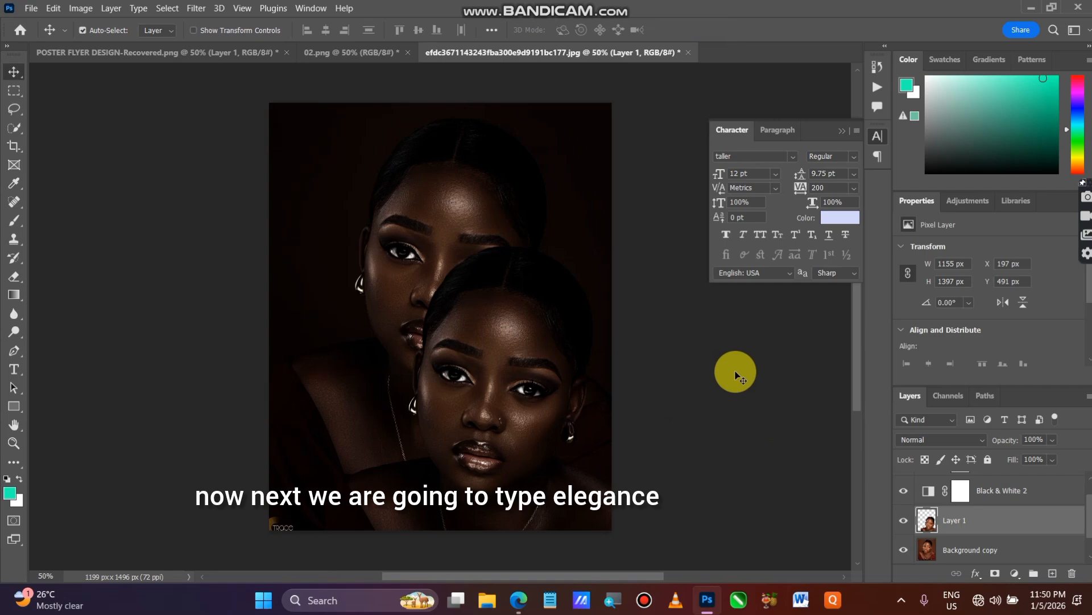
Step: Add the title ELEGANCE and enlarge it to about 385 pt, centred horizontally over the portrait's upper part
click(14, 369)
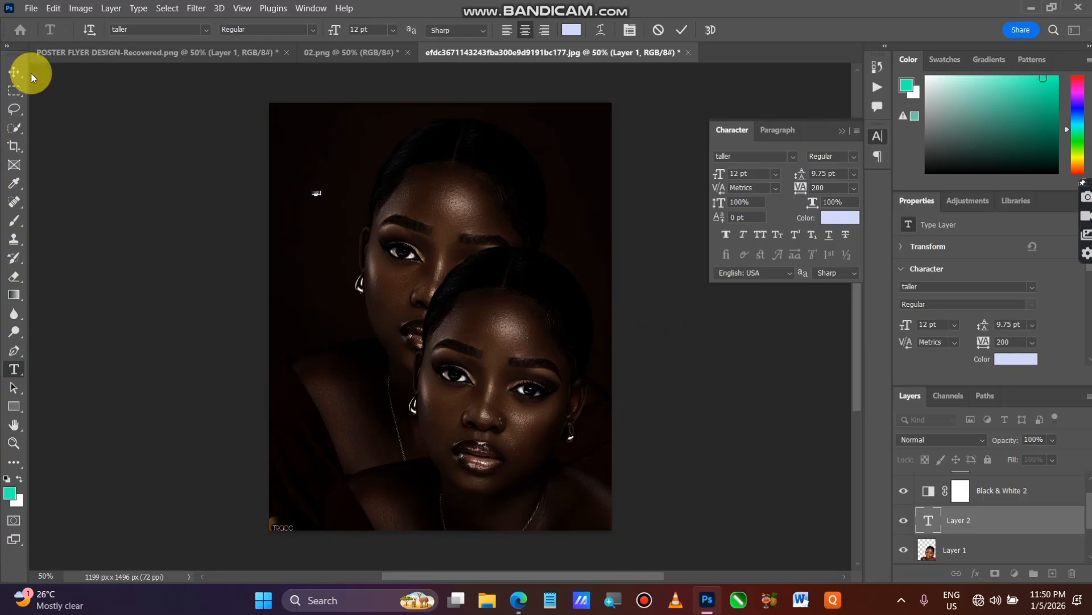
click(13, 72)
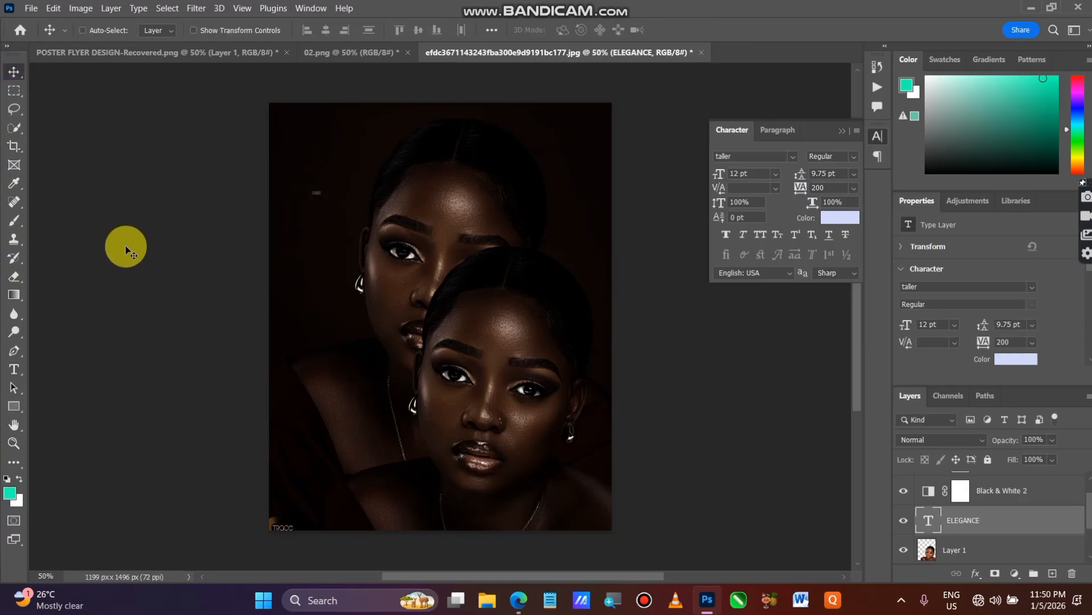
key(ctrl+t)
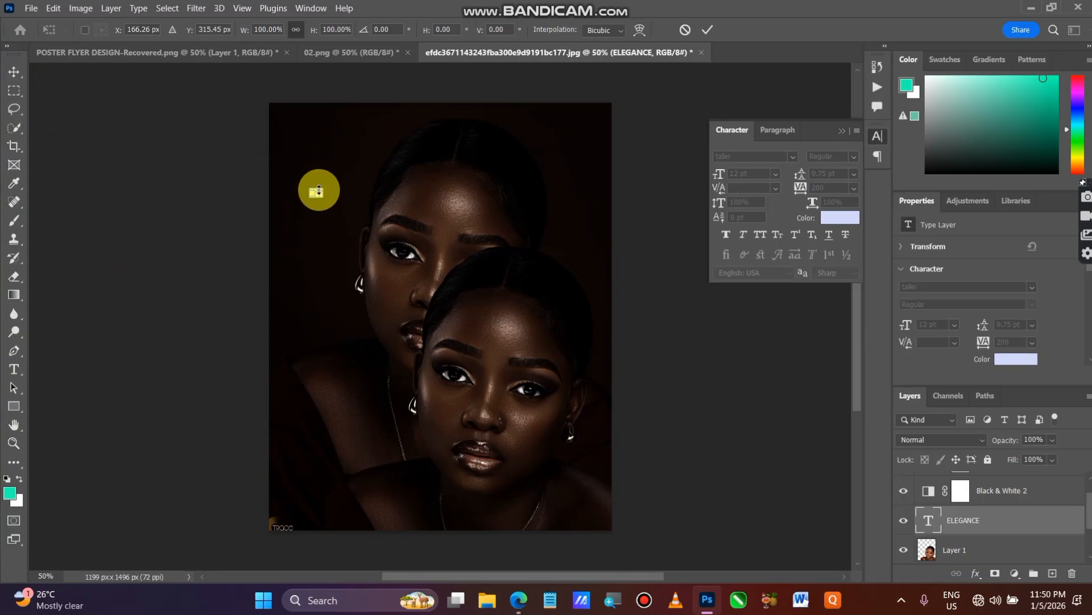
drag(321, 188, 597, 103)
drag(485, 139, 477, 193)
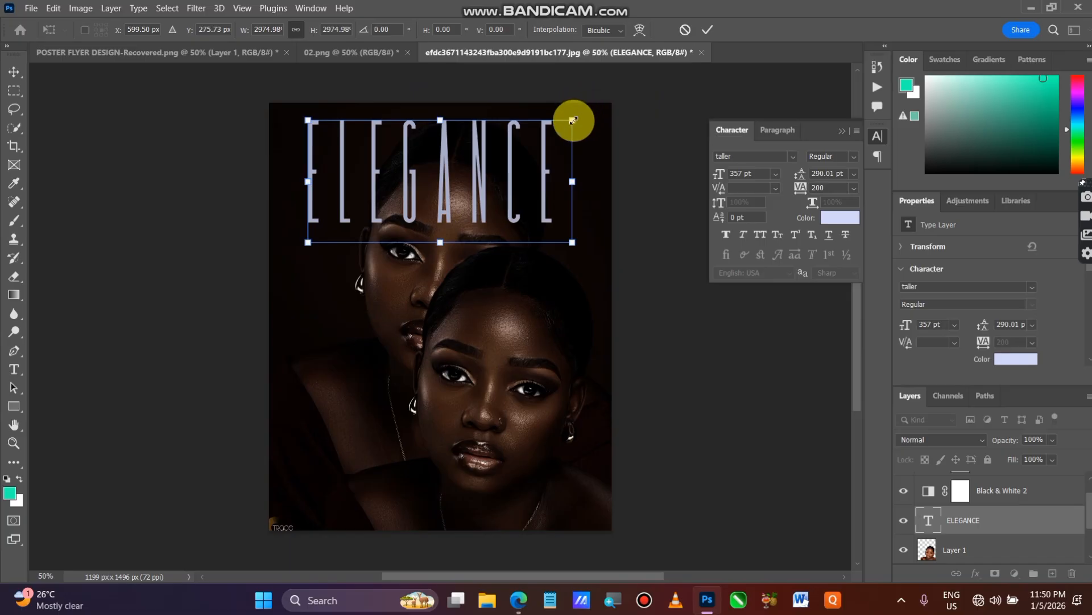
drag(573, 120, 599, 106)
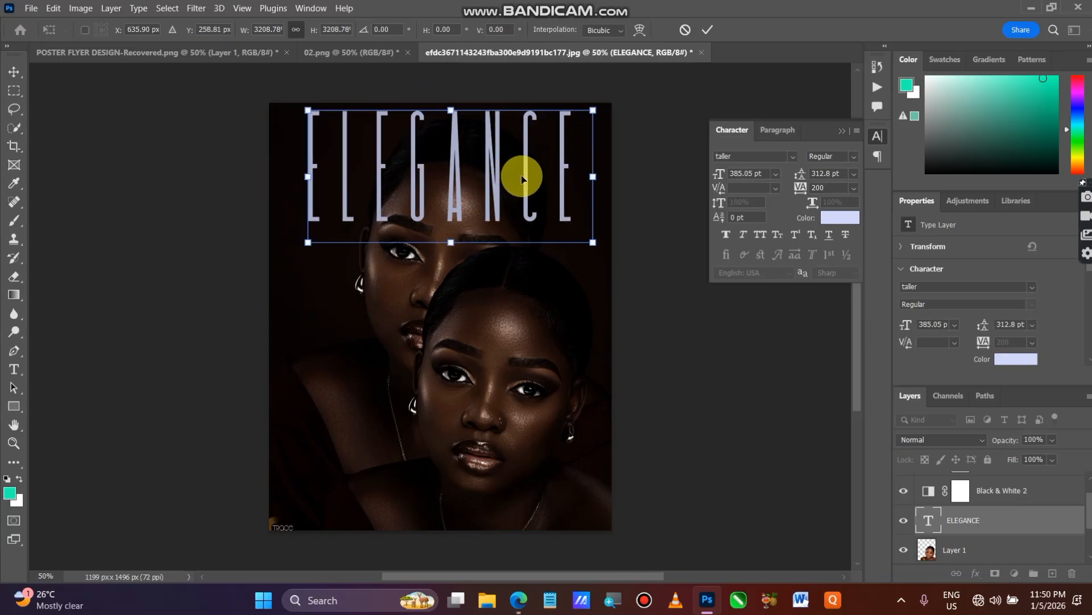
drag(525, 176, 520, 202)
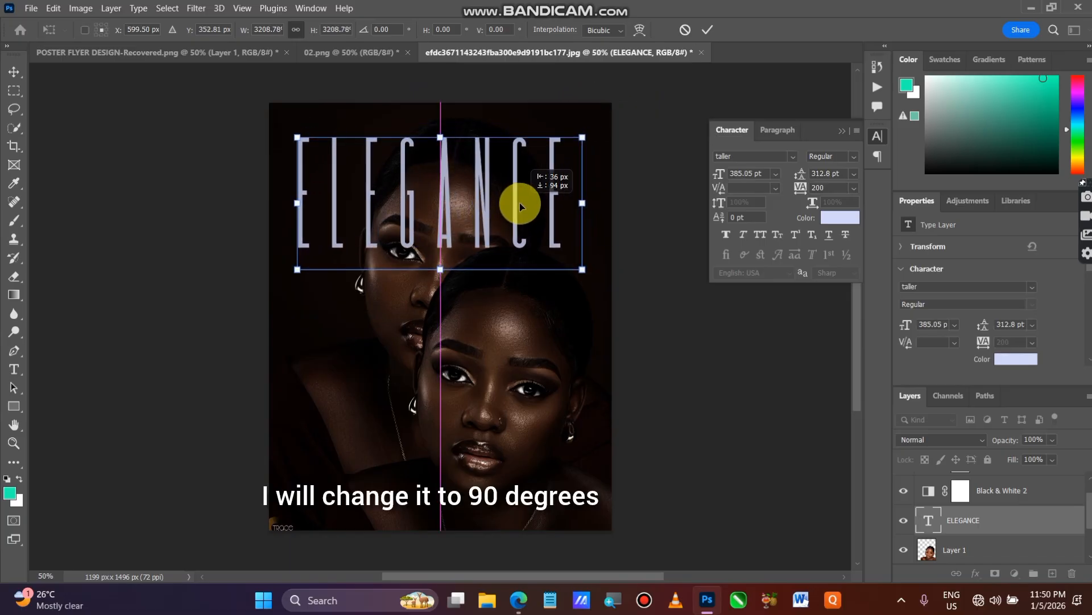
click(708, 32)
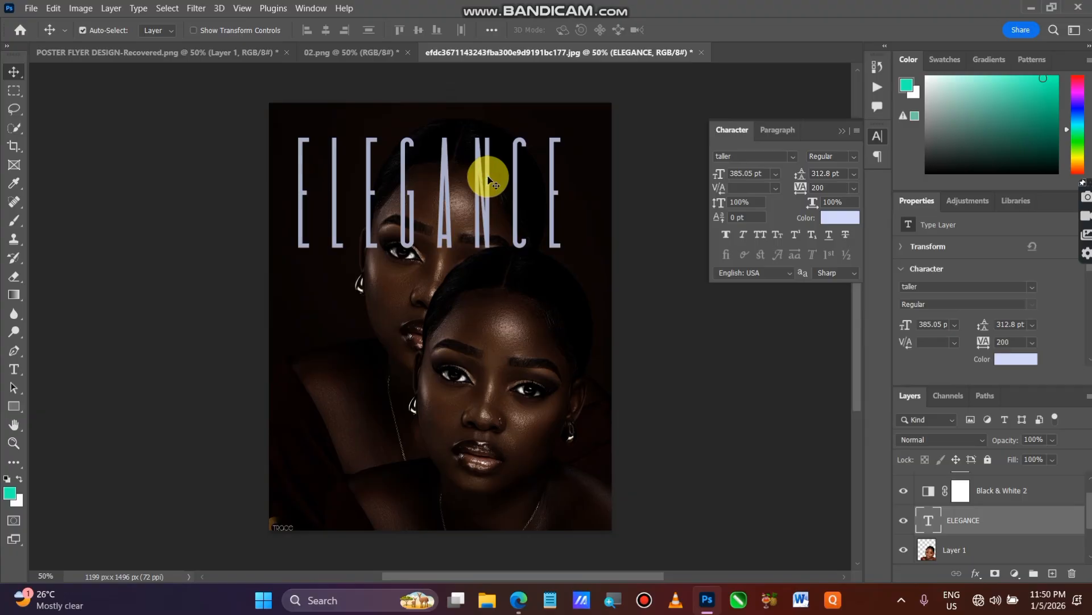
Step: Rotate the ELEGANCE title 90 degrees and move it to the lower left part of the portrait
key(ctrl)
key(ctrl+t)
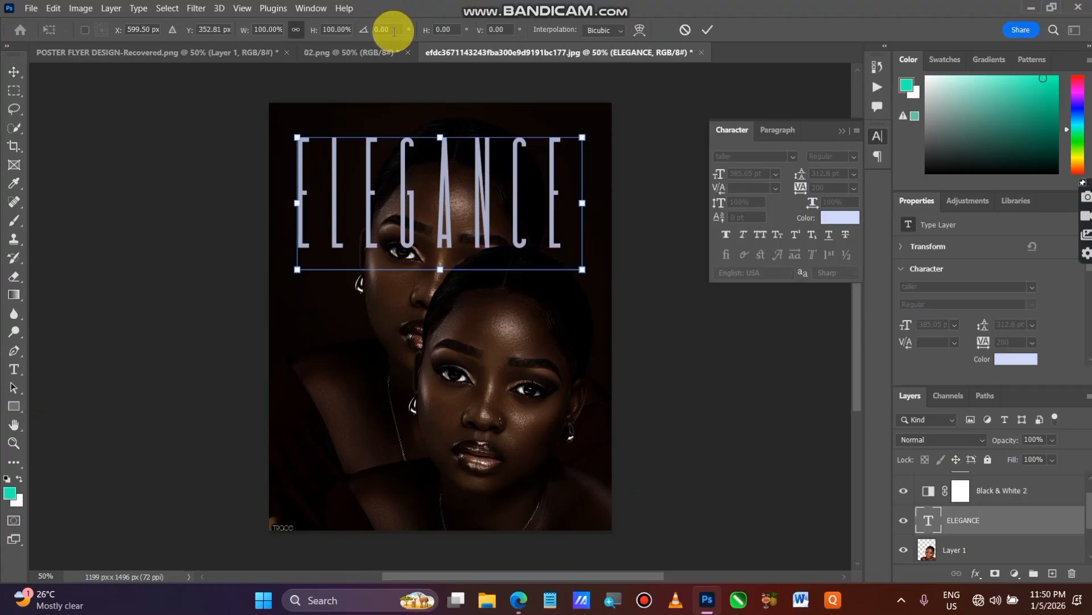
text(90)
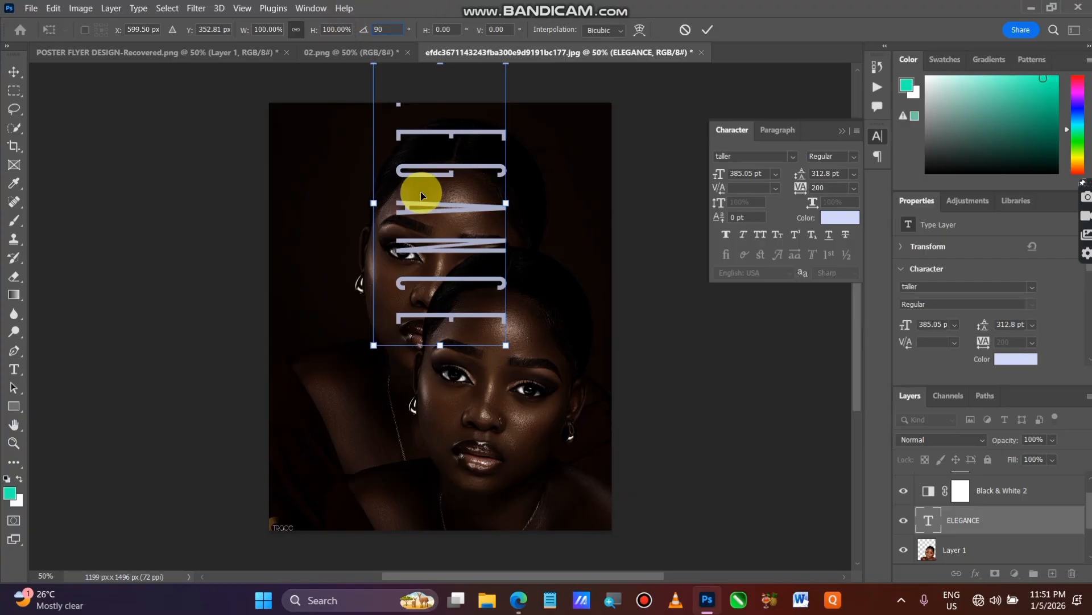
key(Return)
key(Return)
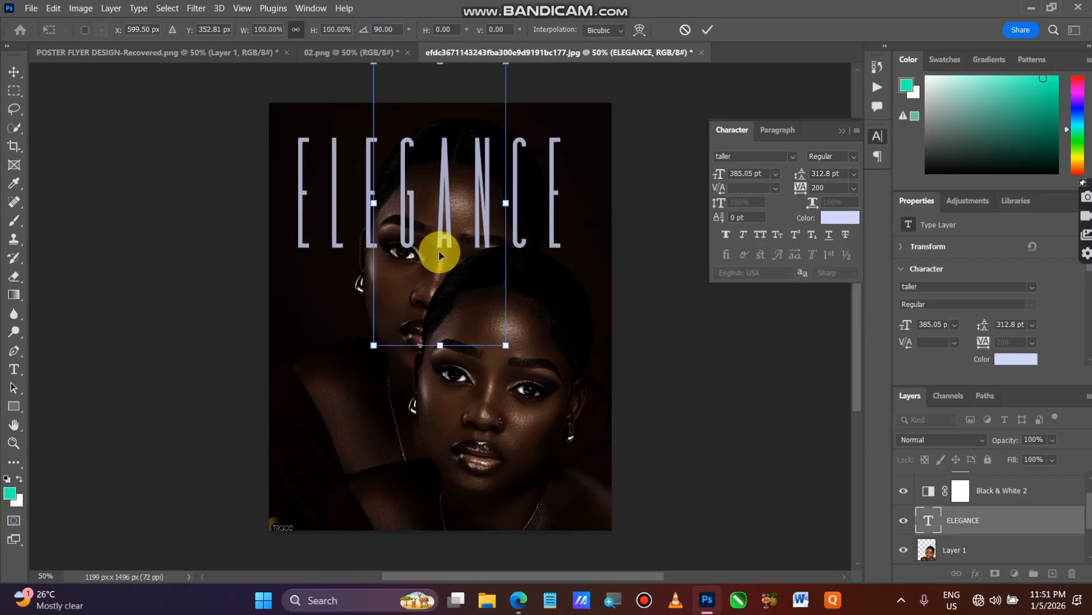
drag(441, 246, 342, 414)
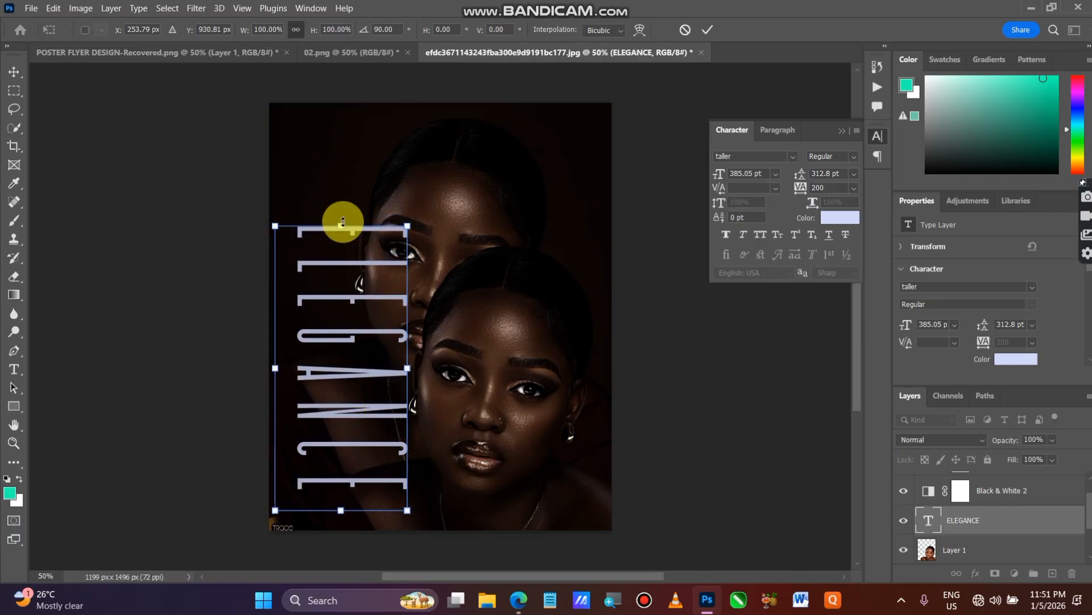
Step: Stretch the vertical ELEGANCE title to about 139% width and 113% height so it spans most of the portrait's left side
drag(342, 222, 362, 121)
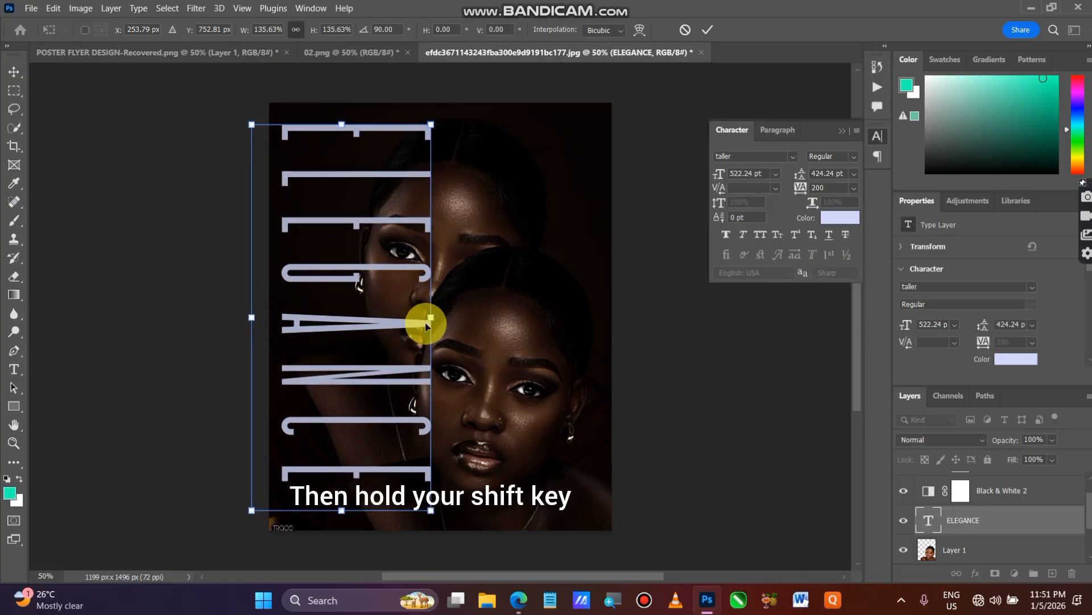
drag(430, 320, 373, 331)
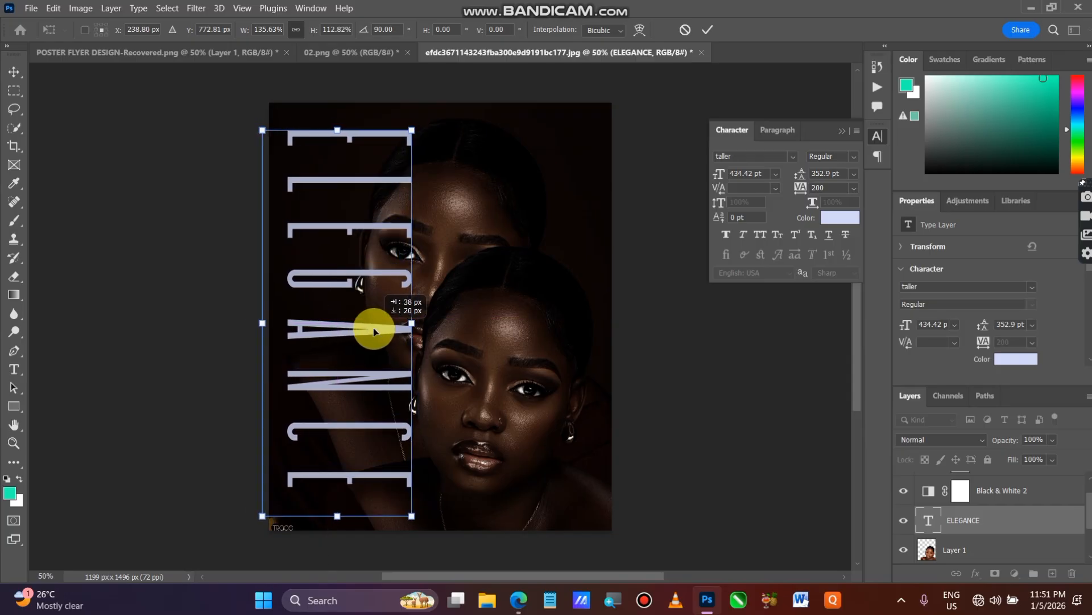
drag(374, 331, 374, 331)
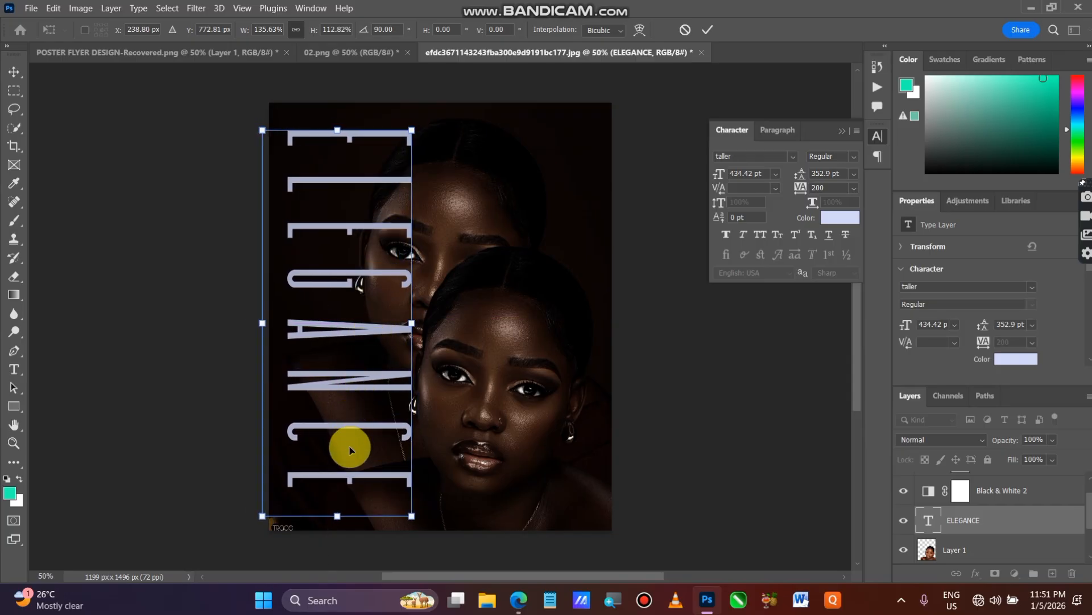
drag(359, 477, 354, 485)
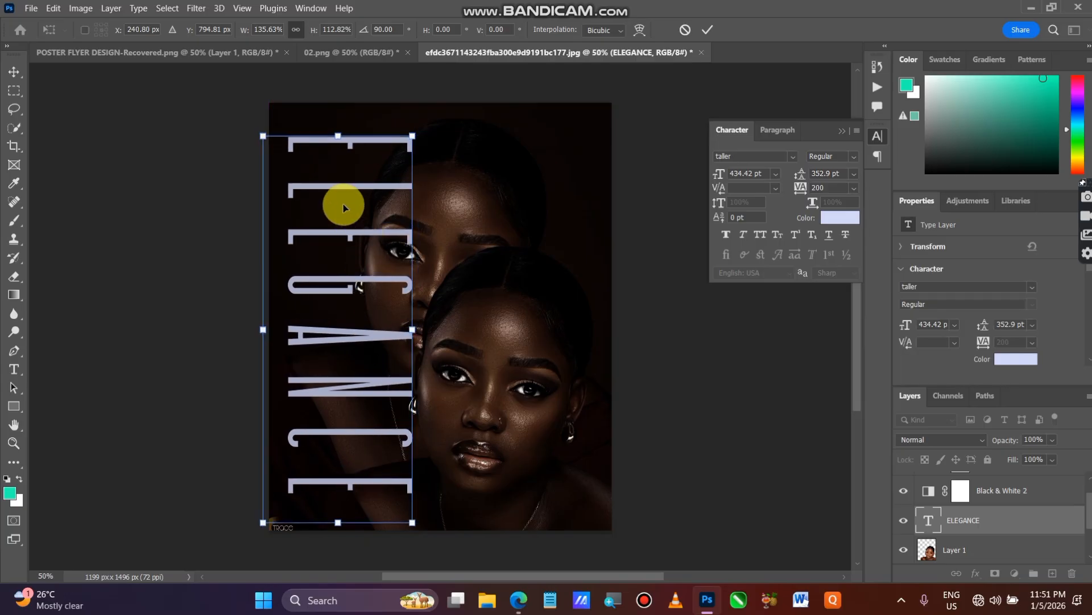
drag(338, 137, 338, 125)
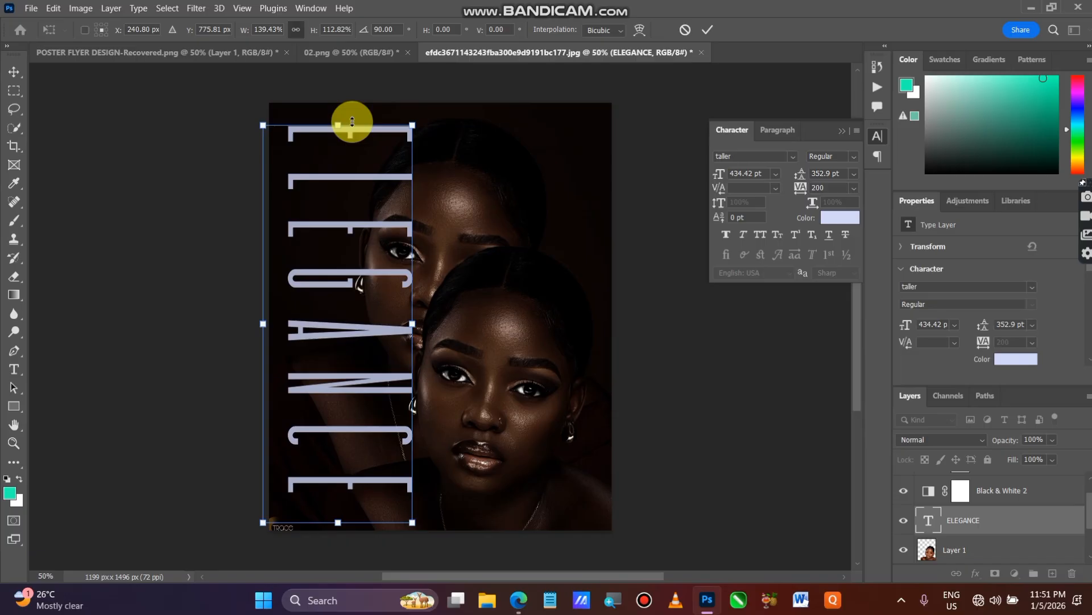
click(707, 32)
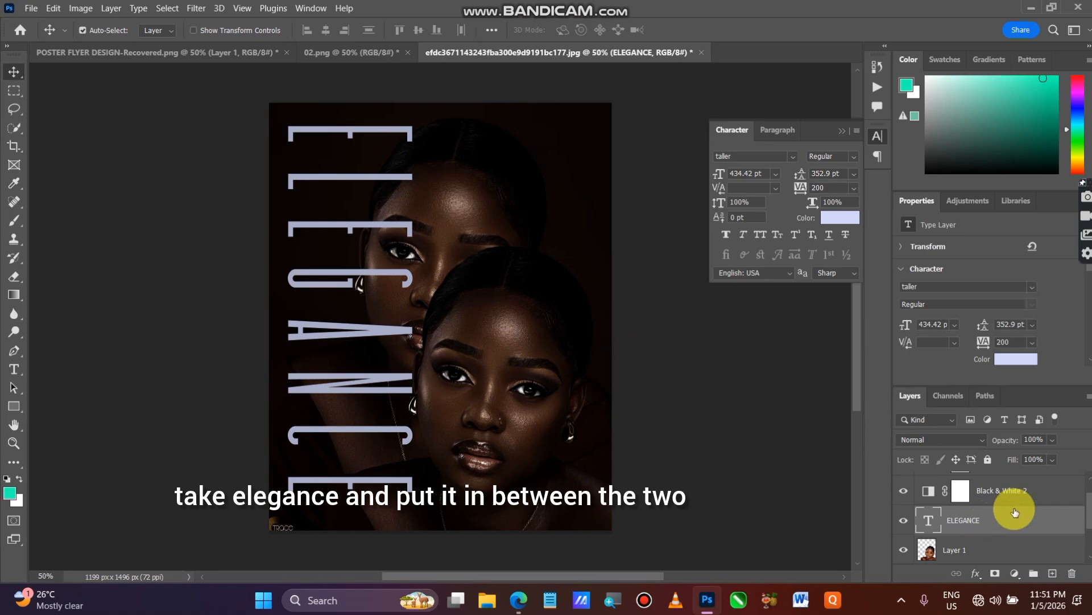
Step: Move the ELEGANCE text layer between Layer 1 and Background copy
scroll(1010, 509, down, 1)
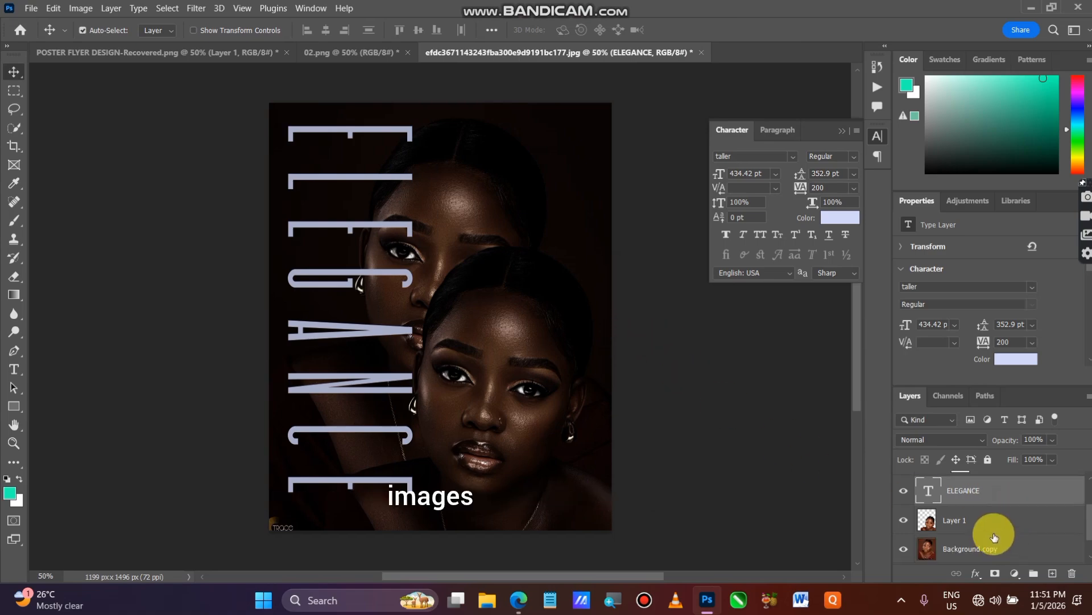
drag(1002, 497, 1013, 543)
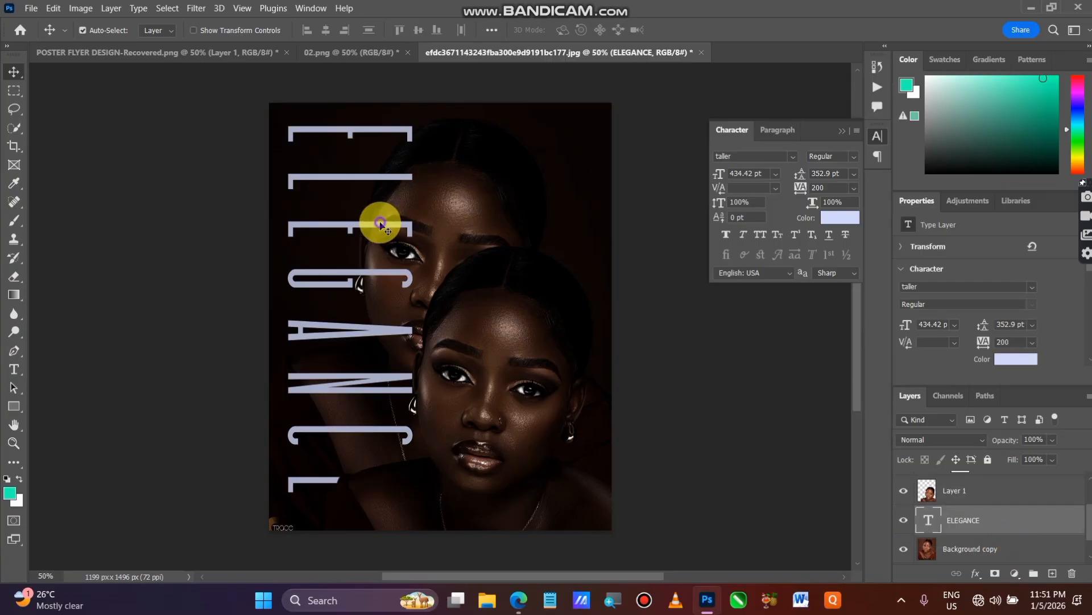
Step: Scale the ELEGANCE title down to about 94% and centre it vertically along the portrait's left side
drag(381, 223, 375, 207)
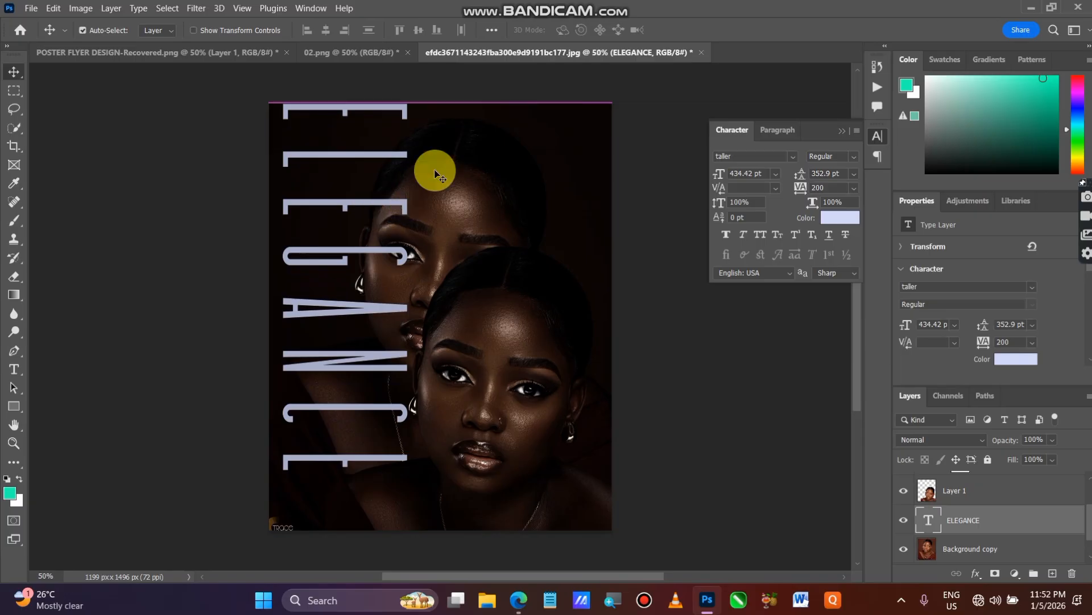
key(ctrl+t)
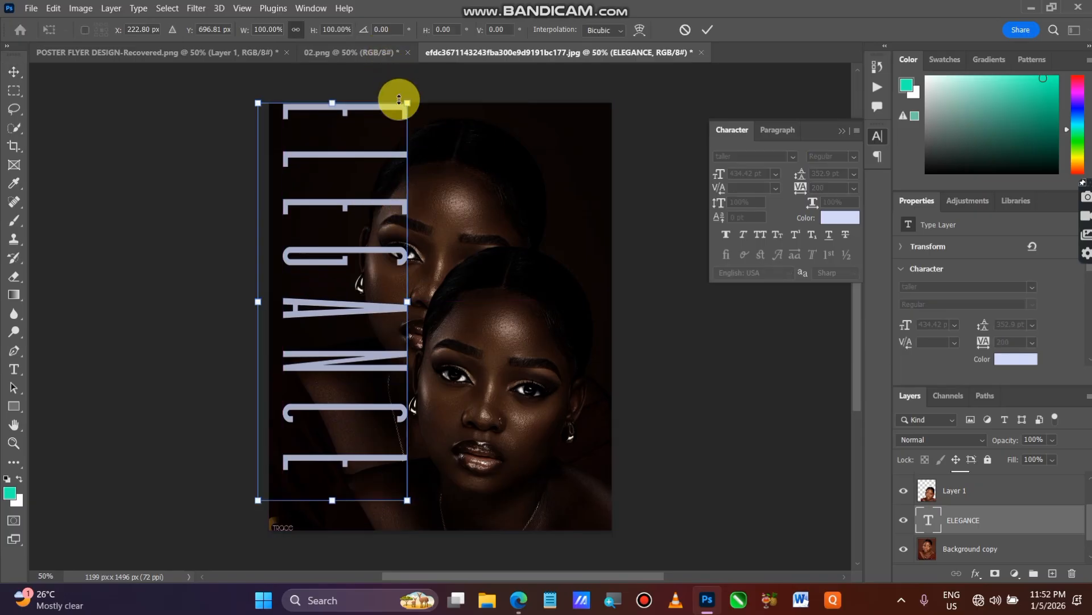
drag(407, 105, 410, 138)
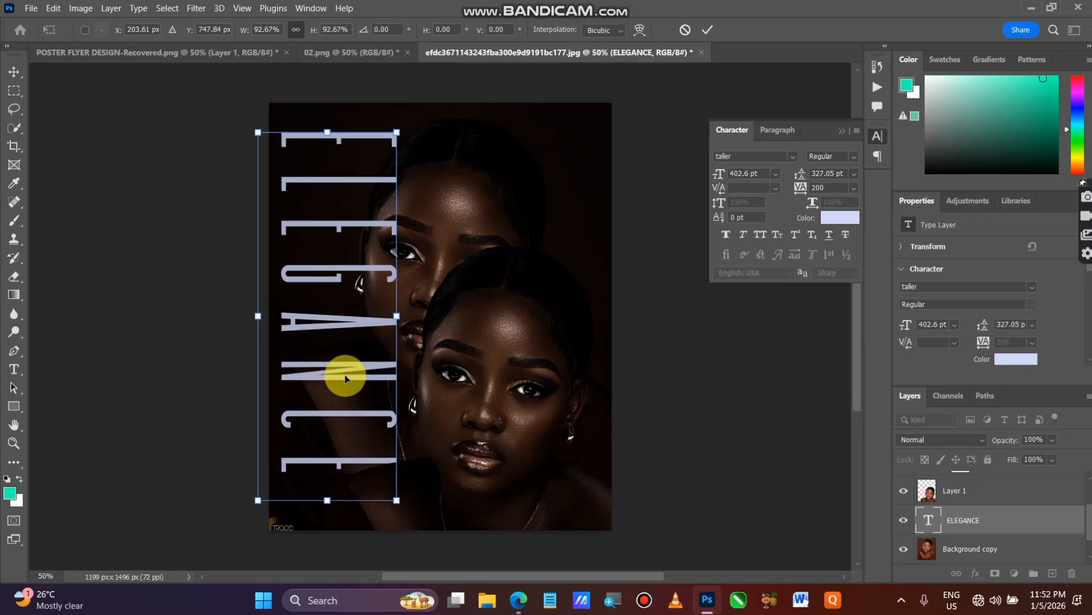
drag(349, 368, 357, 373)
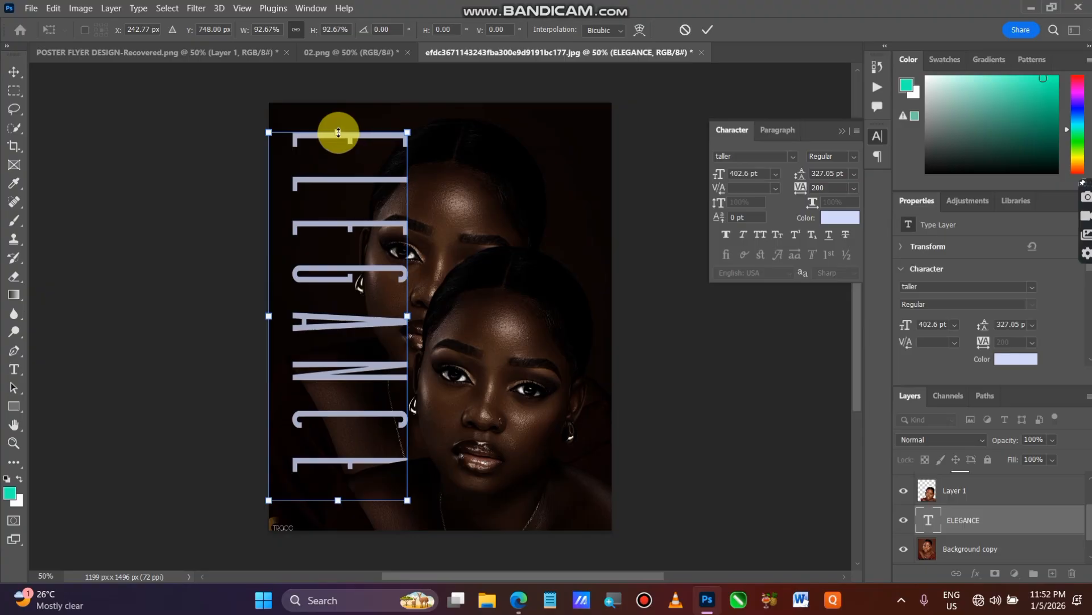
drag(339, 131, 338, 128)
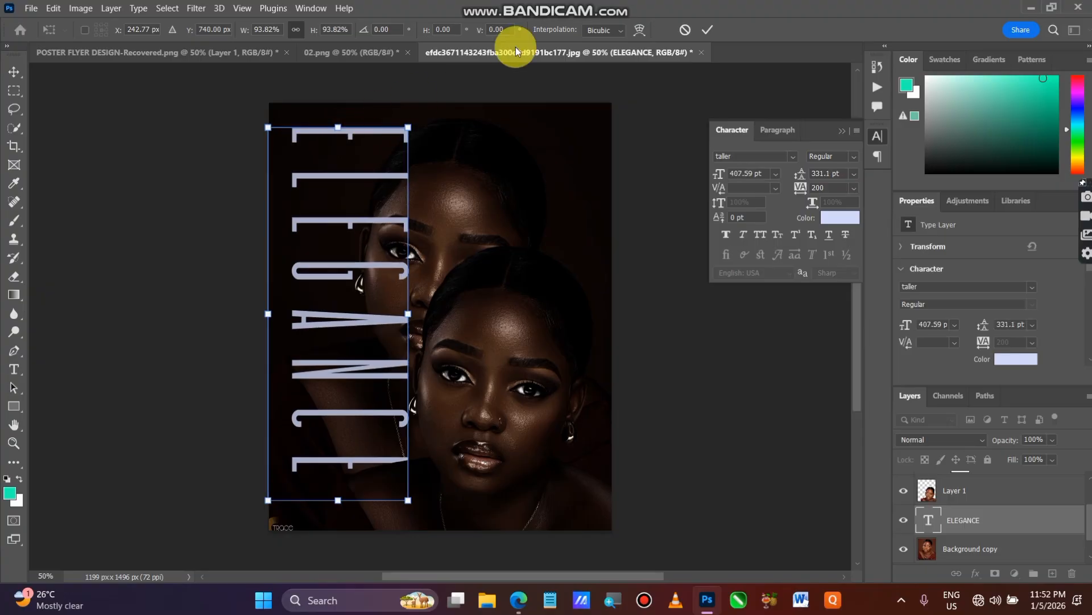
click(707, 30)
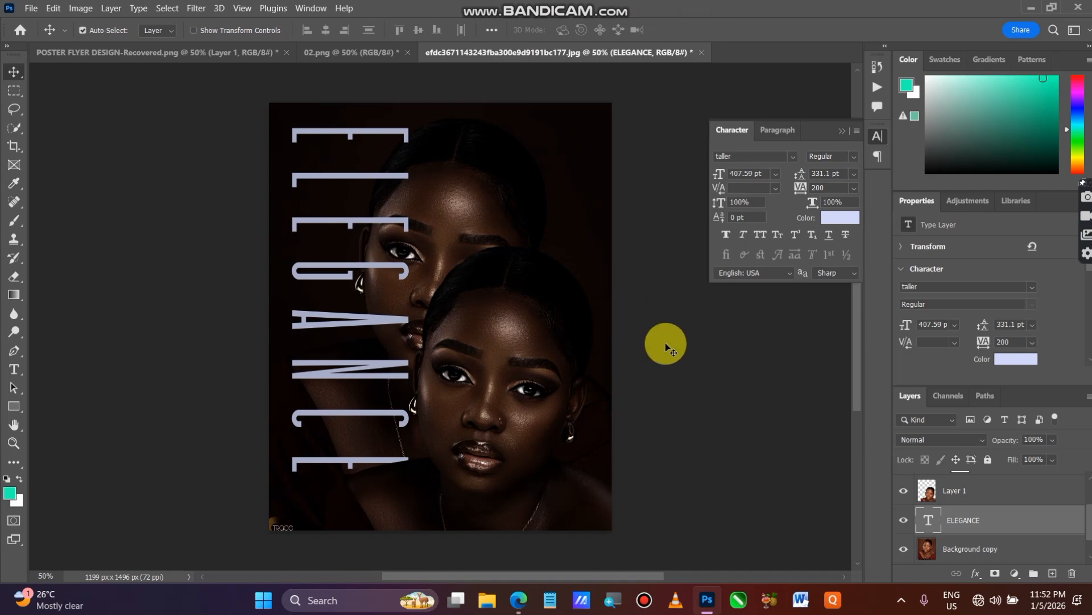
Step: Select both Black & White adjustments, Layer 1, Background copy and Background together, leaving out the ELEGANCE layer
click(996, 494)
scroll(1009, 532, up, 1)
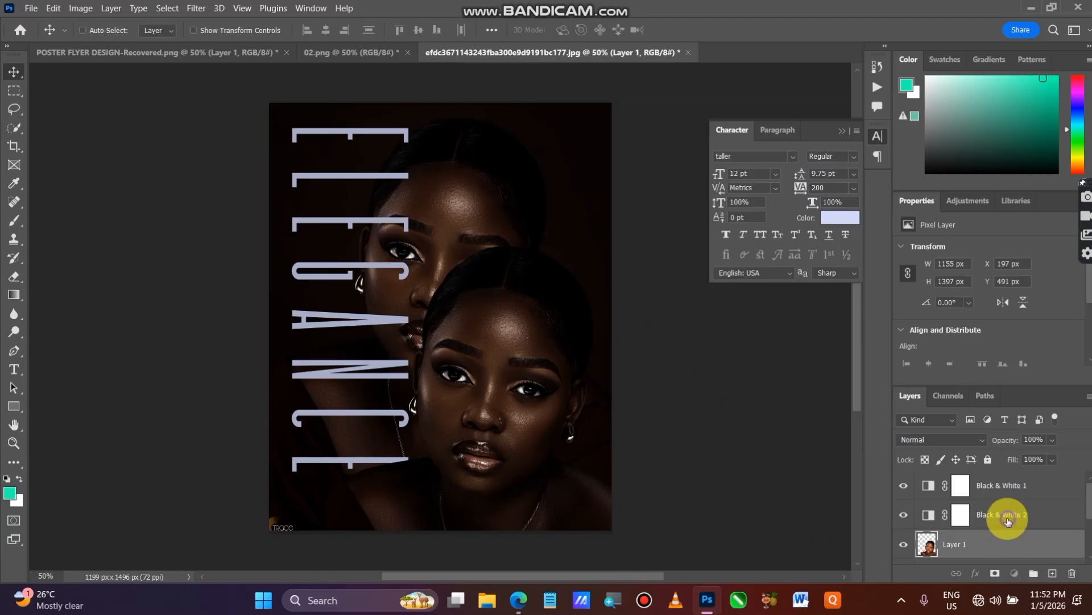
shift+click(1008, 516)
shift+click(1013, 489)
scroll(1019, 526, down, 2)
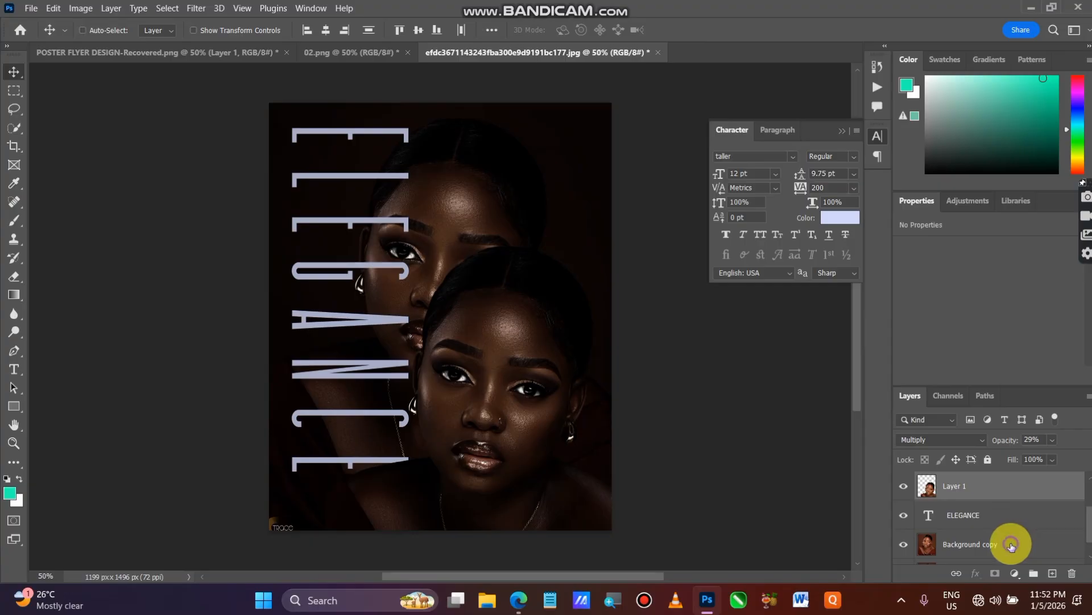
scroll(1019, 525, down, 1)
click(1014, 526)
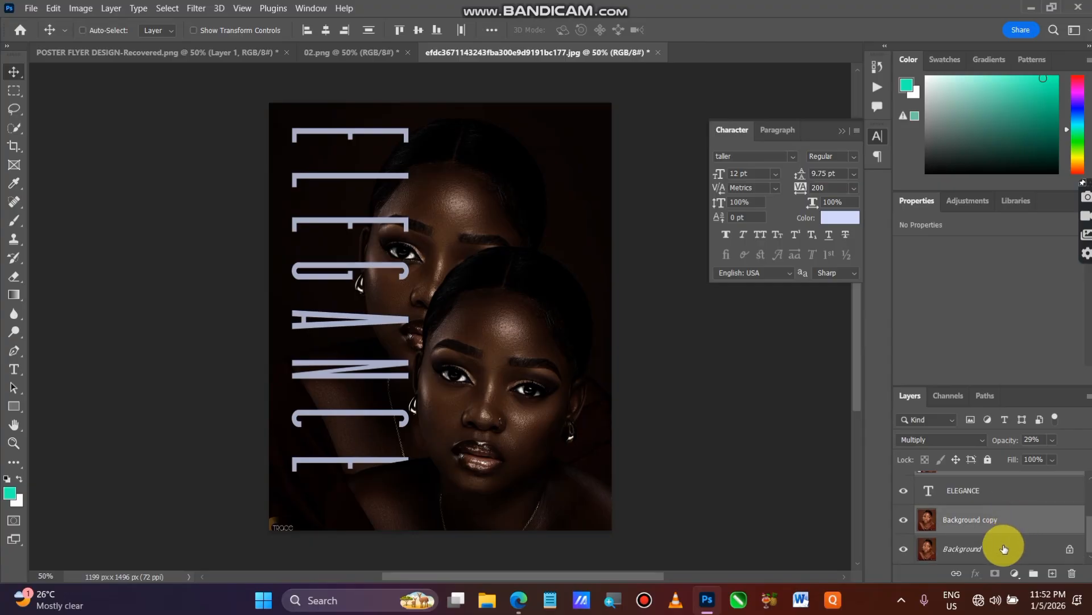
ctrl+click(1005, 549)
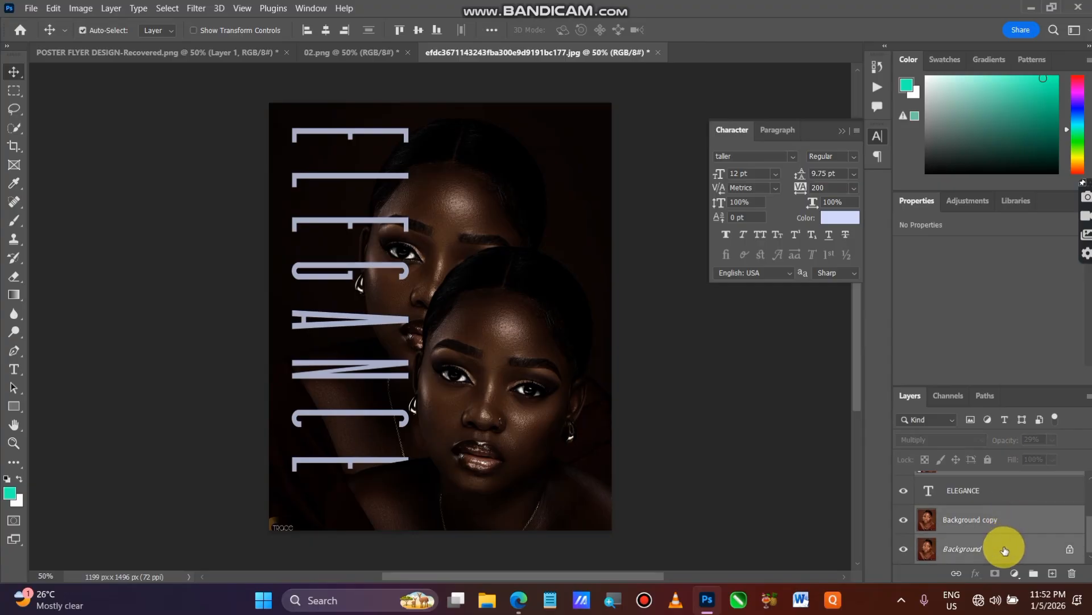
Step: Try merging the selected image and adjustment layers without the title, and undo the merge
right_click(1004, 549)
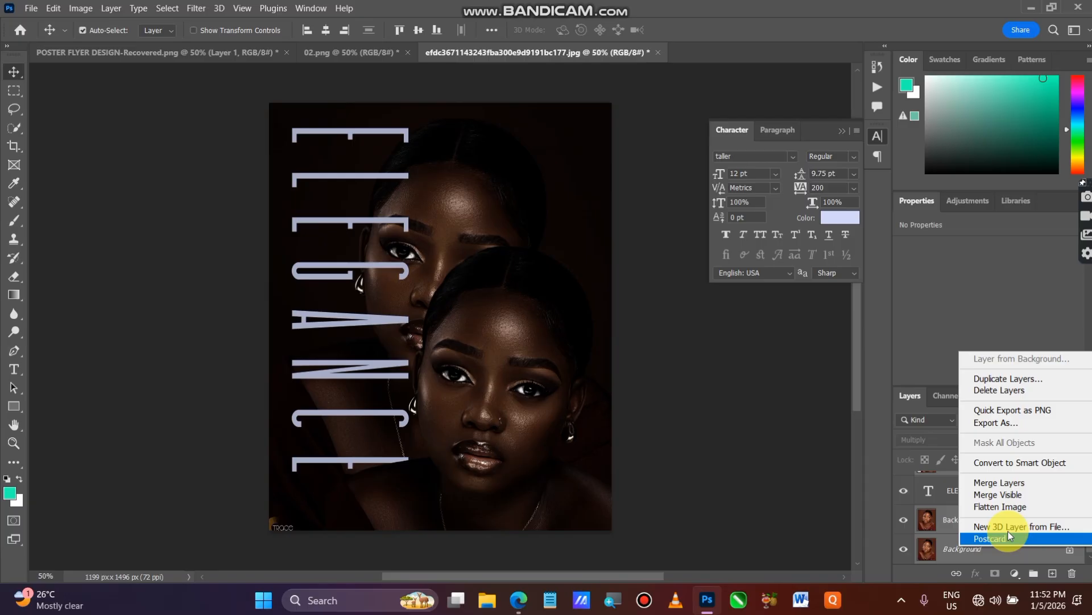
click(1020, 484)
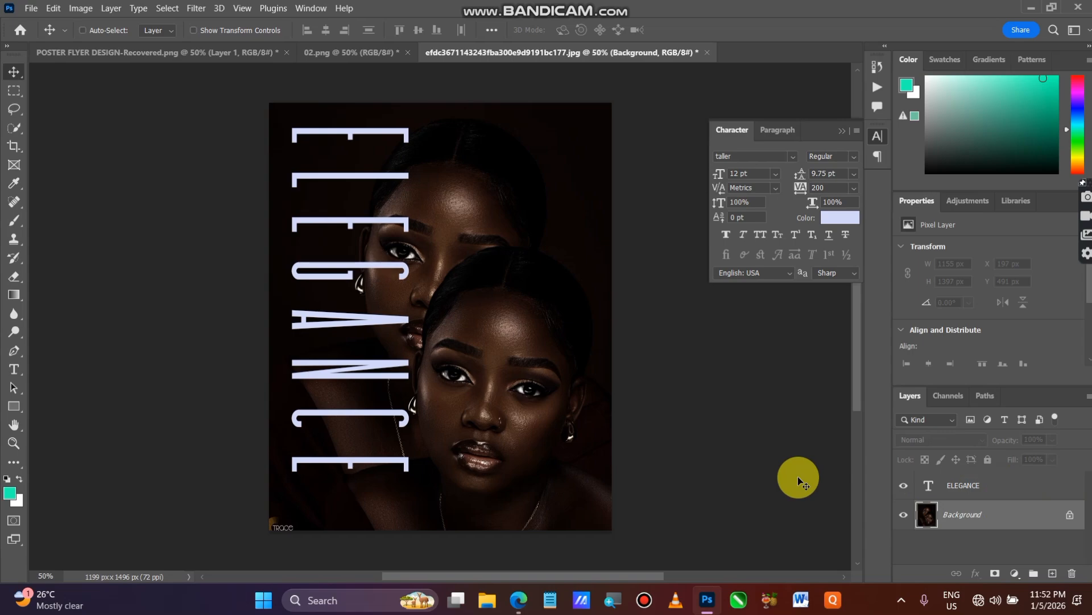
key(ctrl+z)
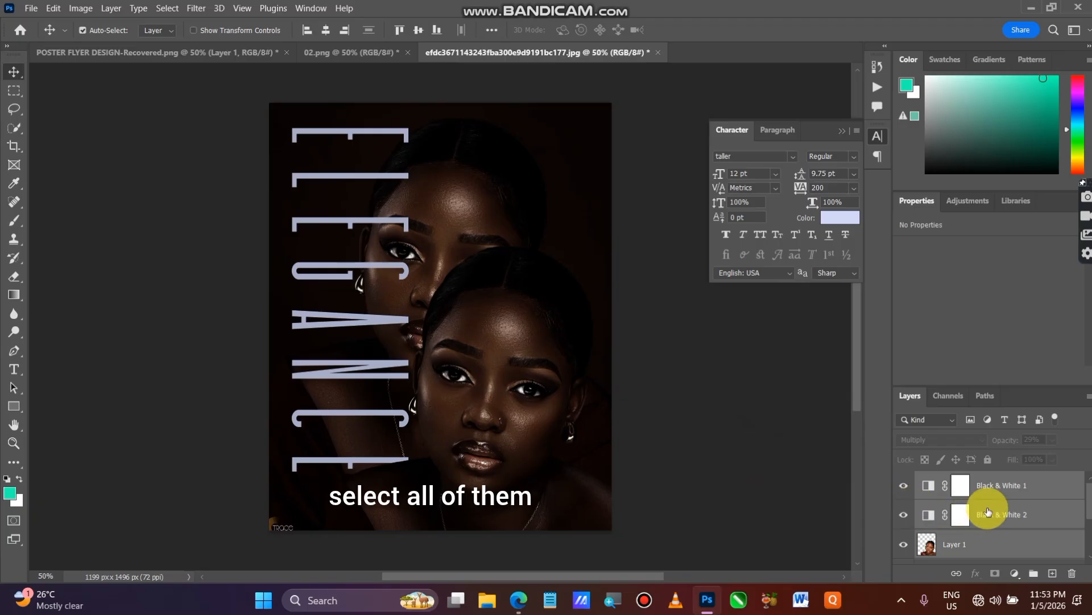
Step: Merge the ELEGANCE text, both Black & White adjustments, Layer 1 and Background copy into one layer, leaving out the locked Background
scroll(988, 511, down, 2)
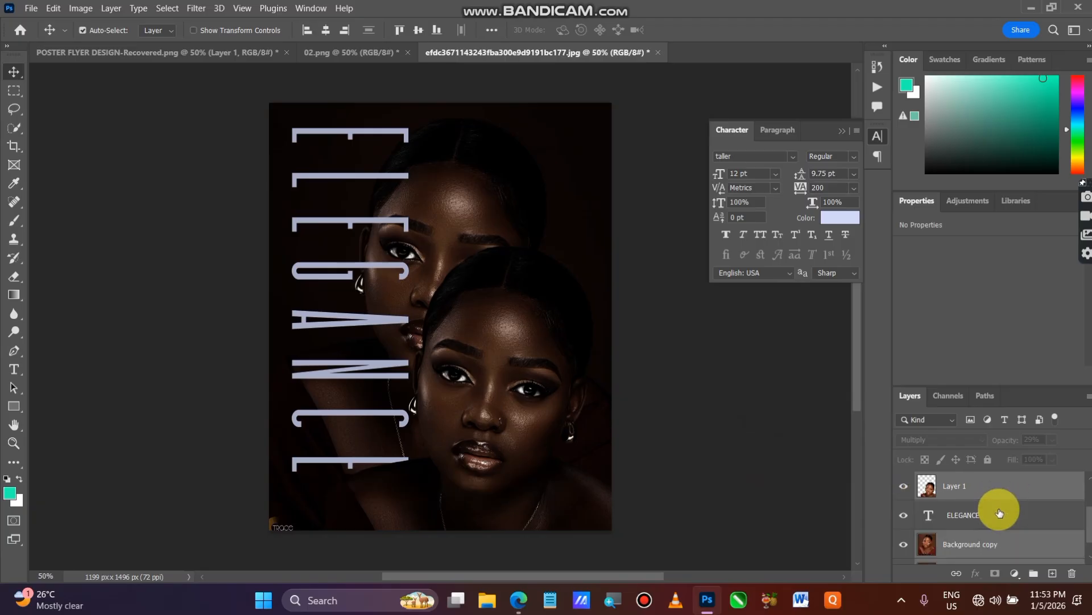
ctrl+click(999, 515)
scroll(1002, 528, down, 1)
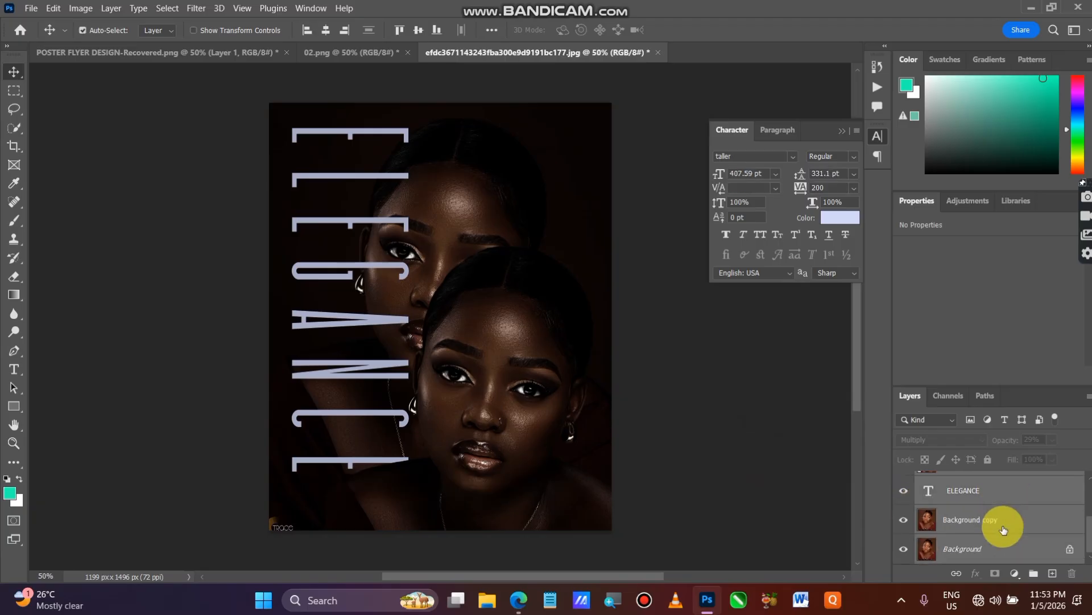
scroll(1003, 530, up, 3)
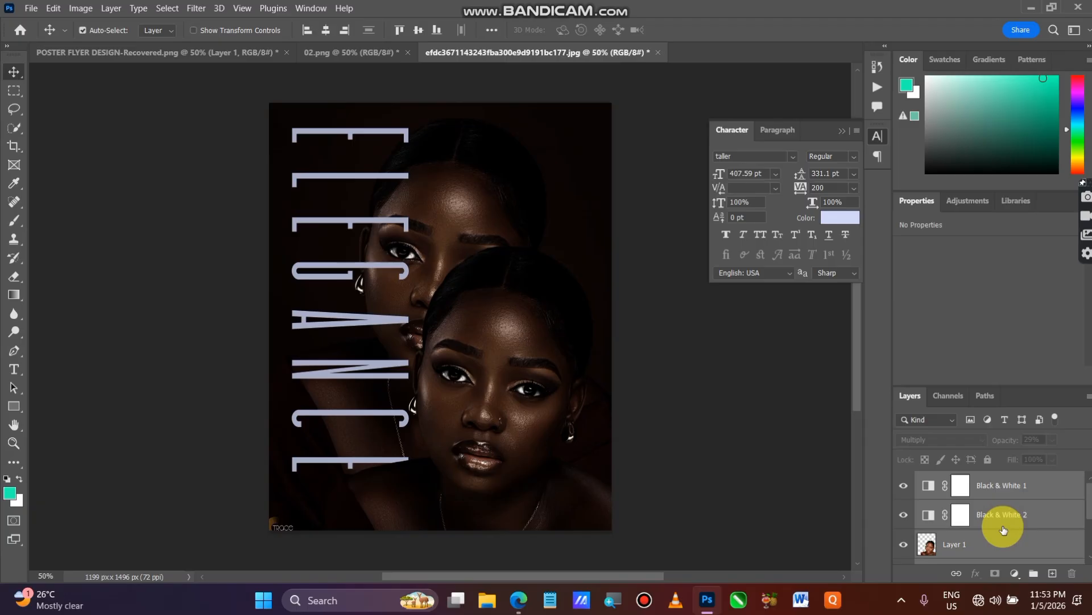
scroll(1004, 530, down, 3)
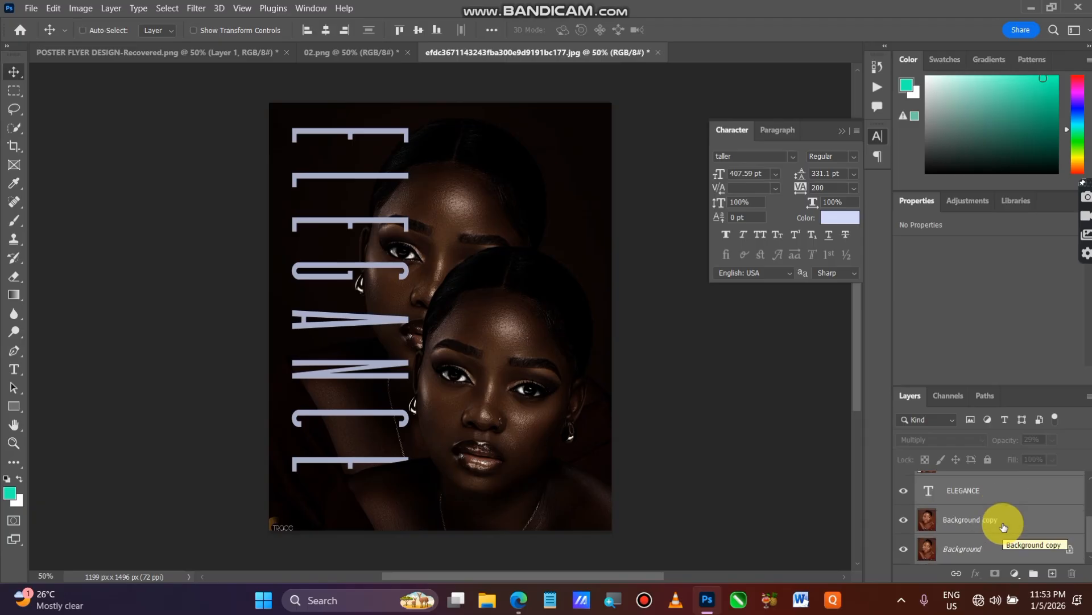
ctrl+click(1004, 528)
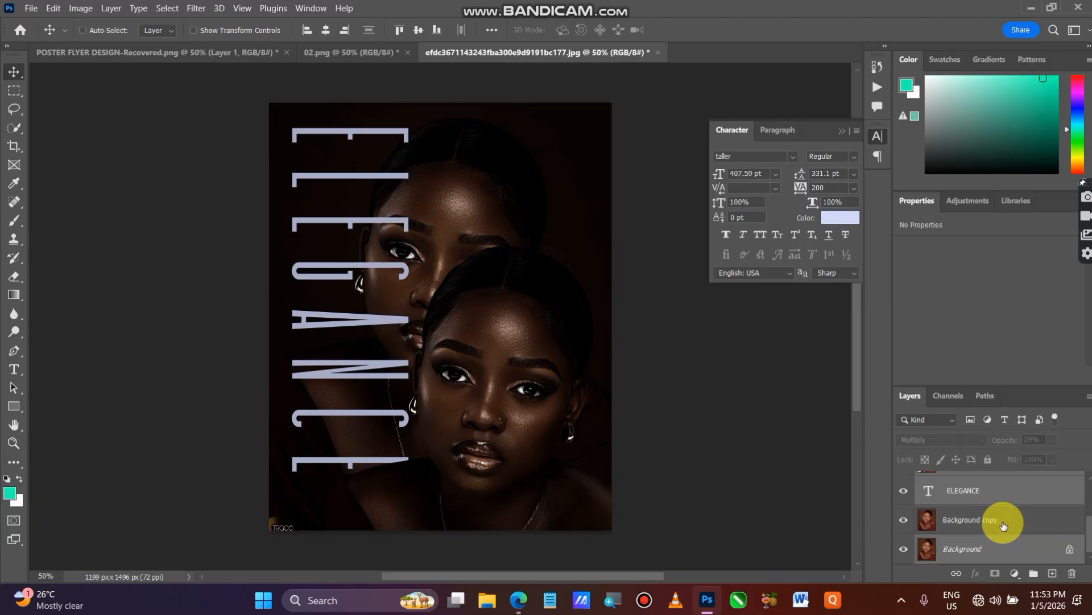
ctrl+click(1003, 523)
ctrl+click(1002, 547)
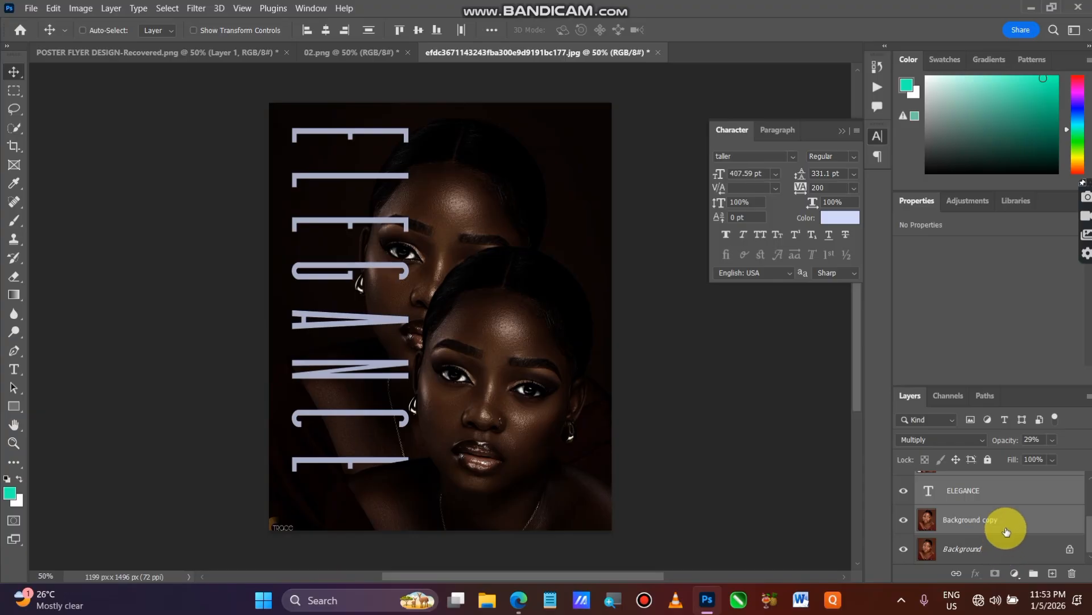
scroll(1006, 529, up, 3)
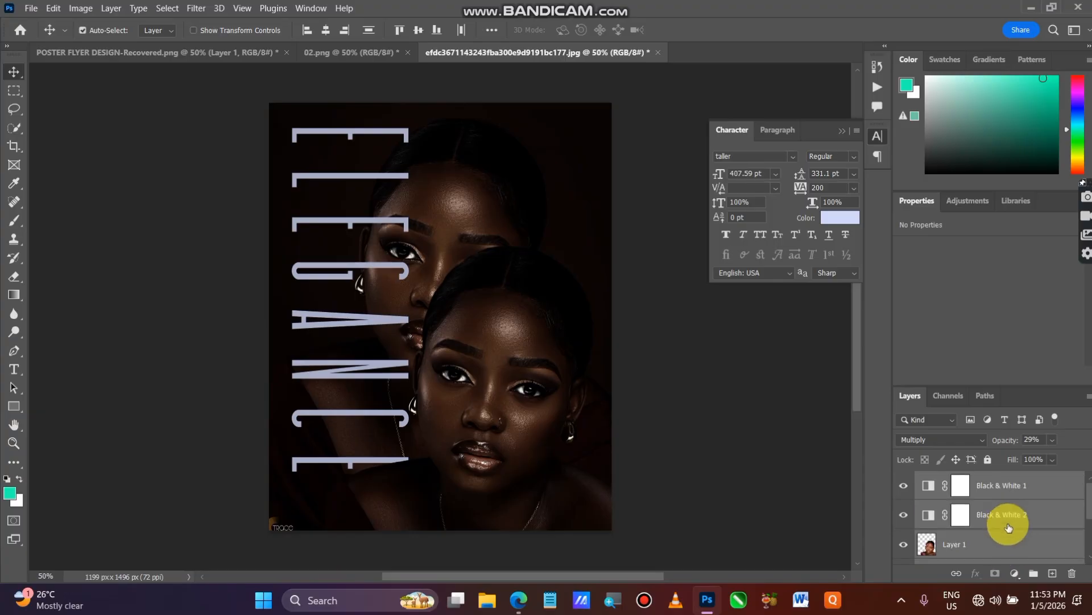
right_click(1008, 534)
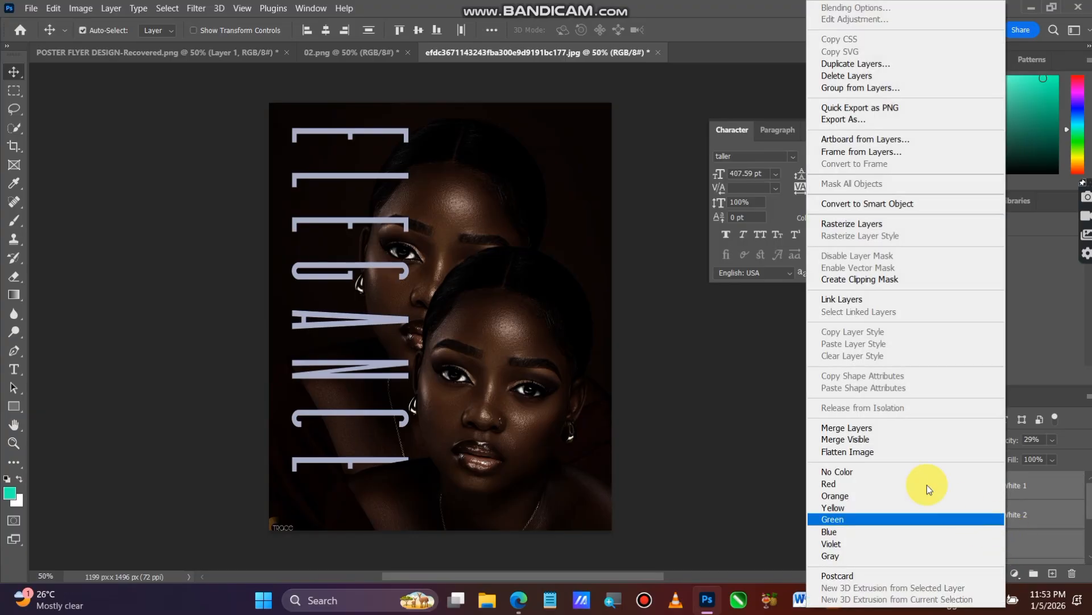
click(869, 427)
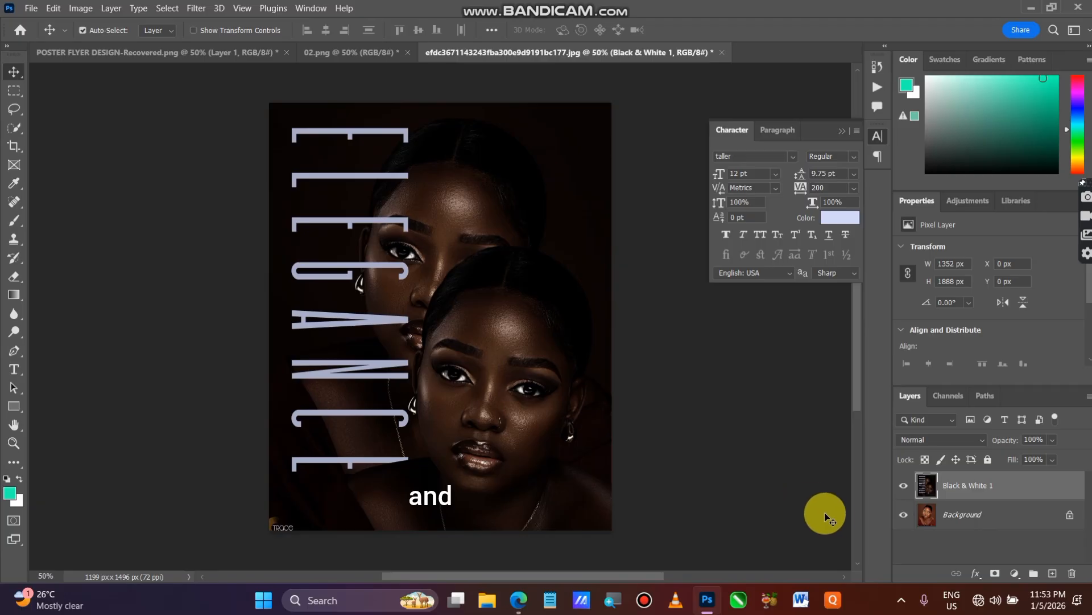
Step: Add a Black & White adjustment above the merged layer with Multiply blending and 49% opacity
click(1016, 575)
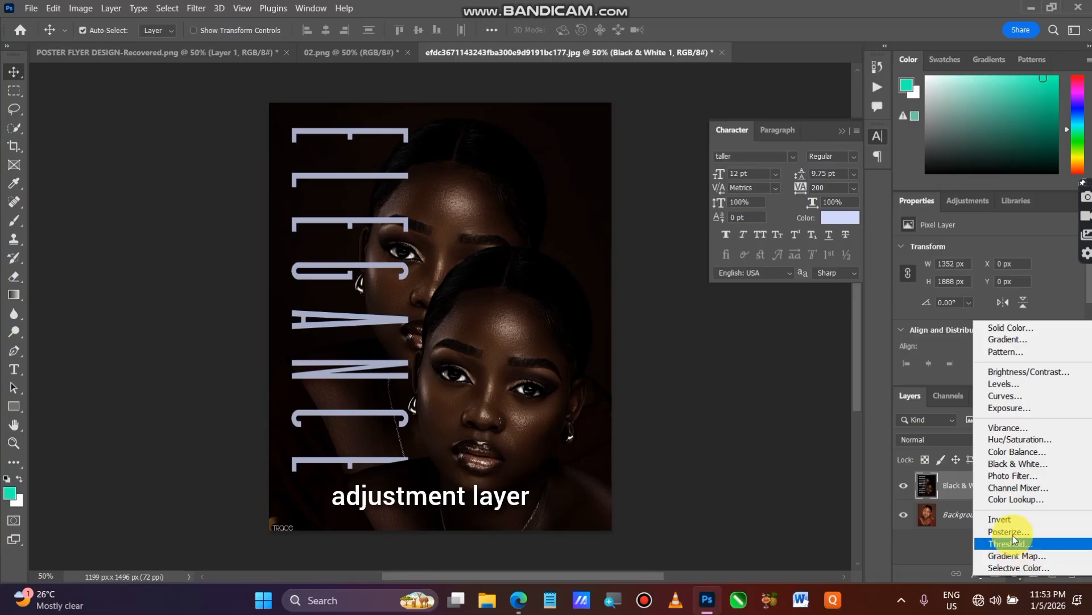
click(1022, 465)
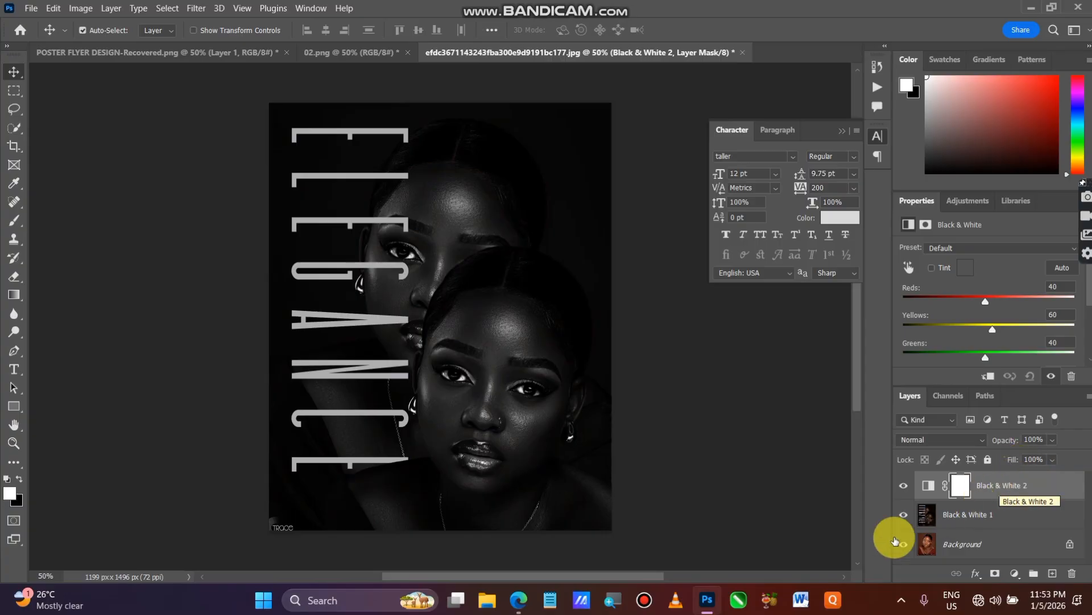
click(962, 439)
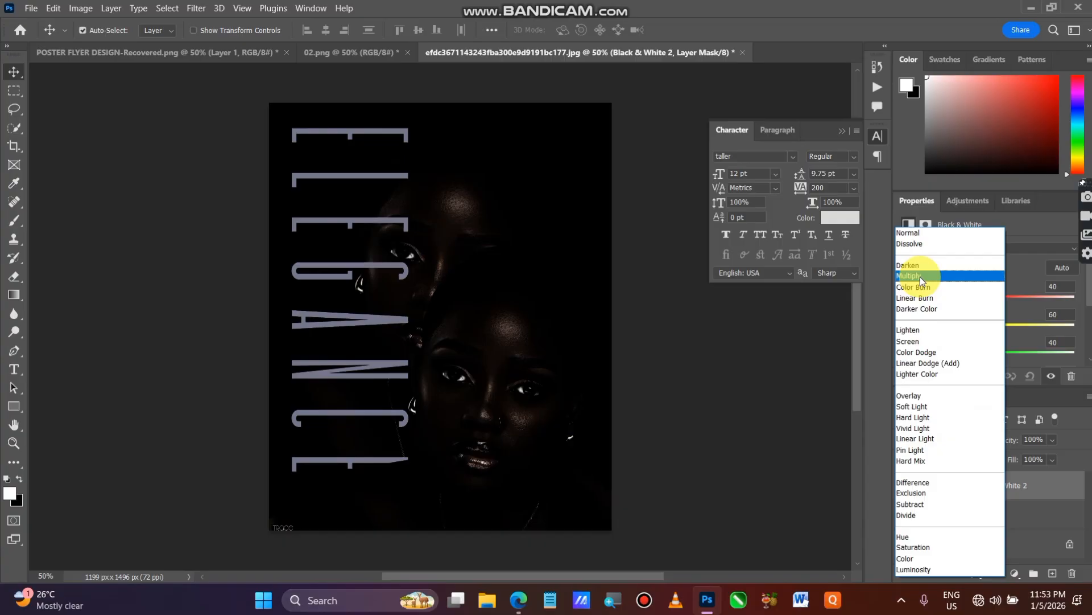
click(920, 277)
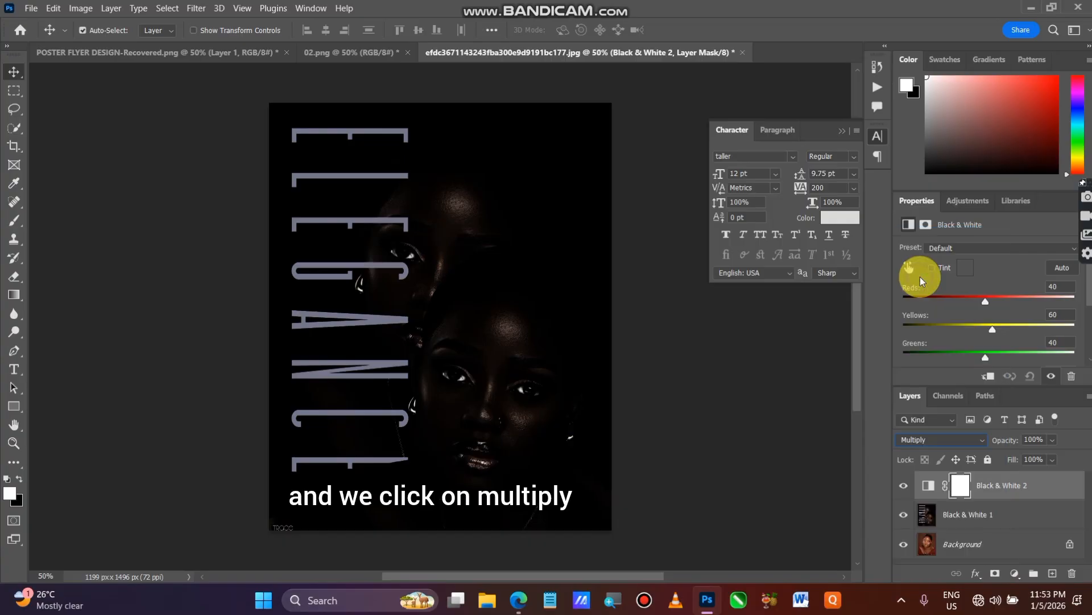
click(1052, 439)
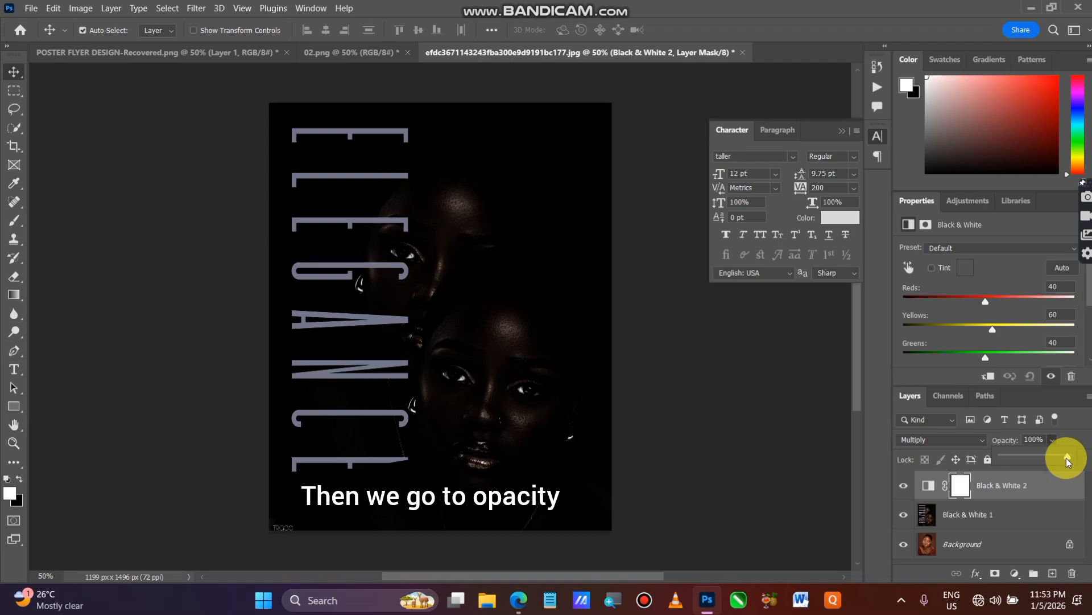
drag(1068, 461, 1040, 458)
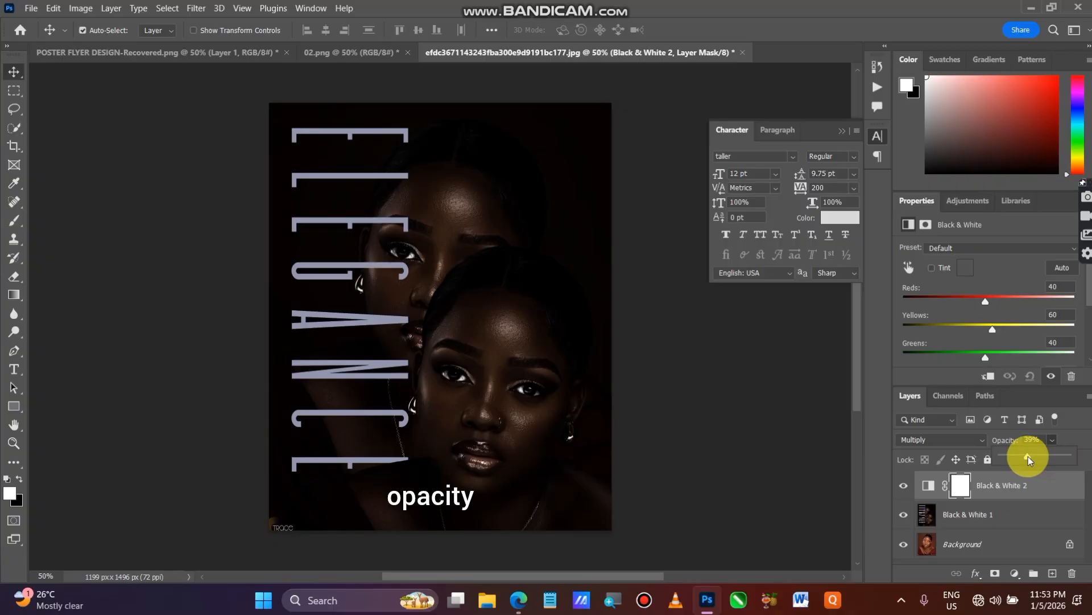
drag(1029, 456, 1035, 461)
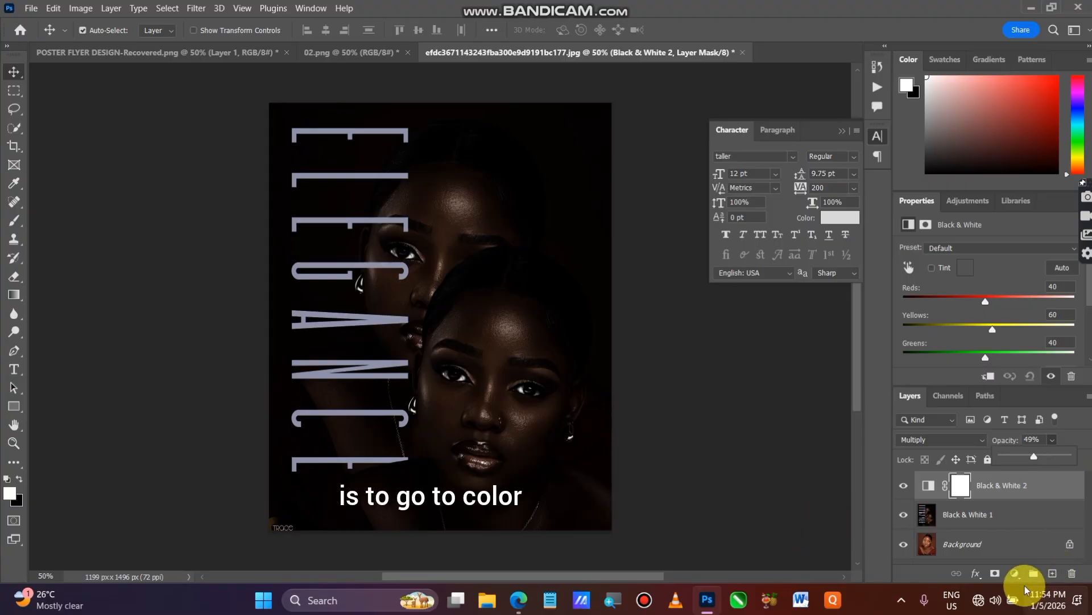
Step: Add a Color Balance adjustment with midtones at Cyan-Red -44, Magenta-Green +34 and Yellow-Blue +78
click(1015, 573)
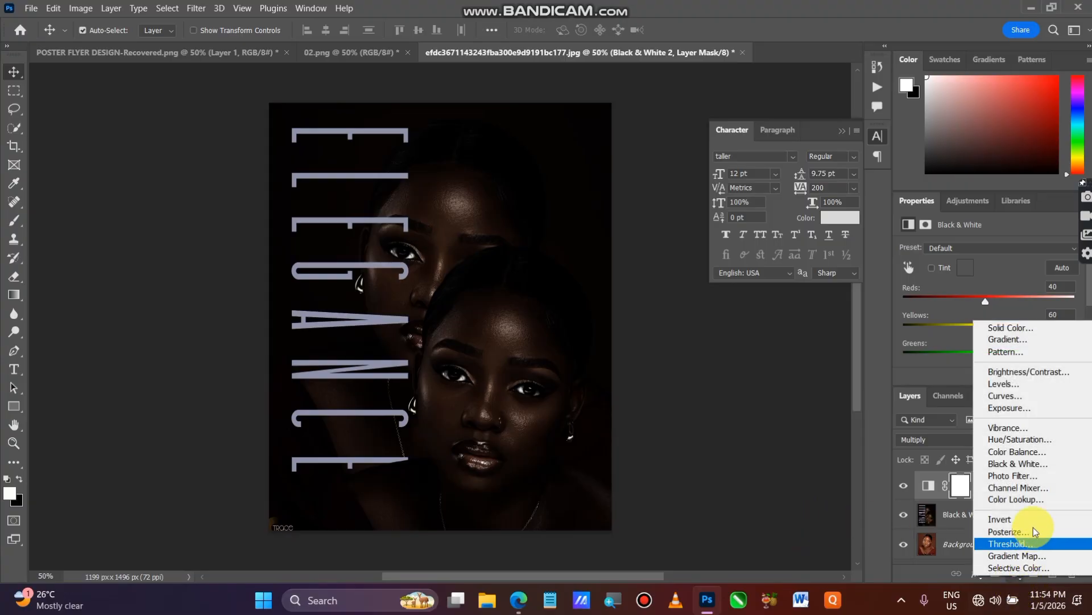
click(1039, 455)
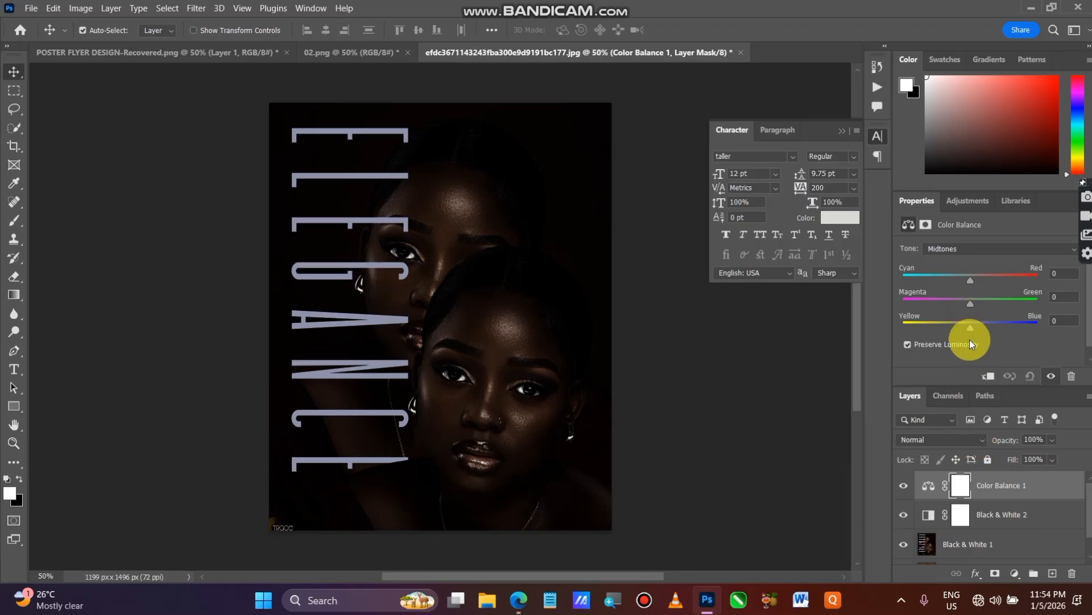
click(1058, 322)
text(78)
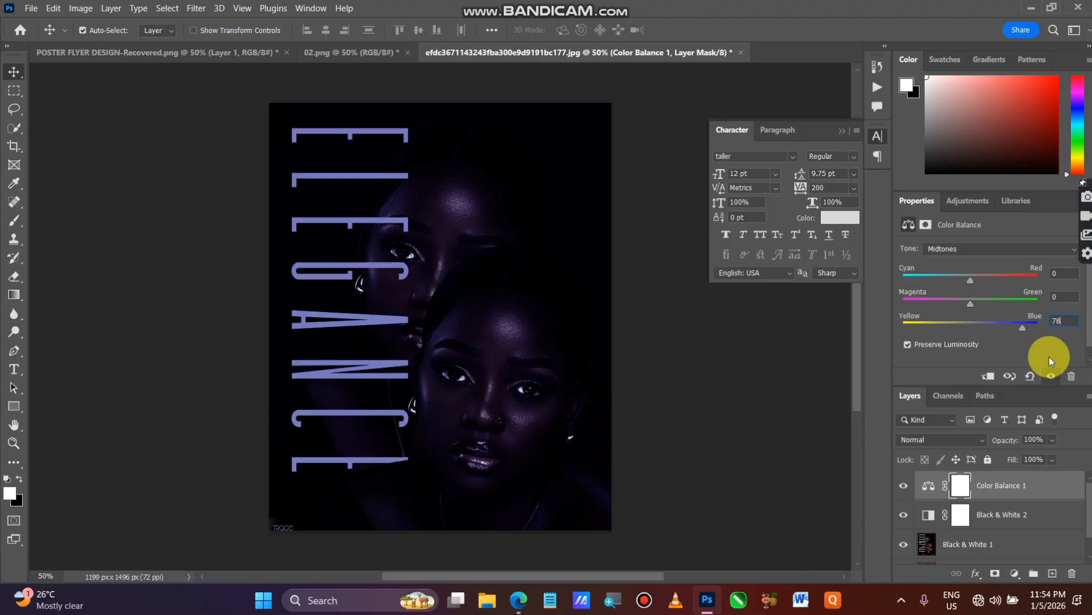
click(1075, 301)
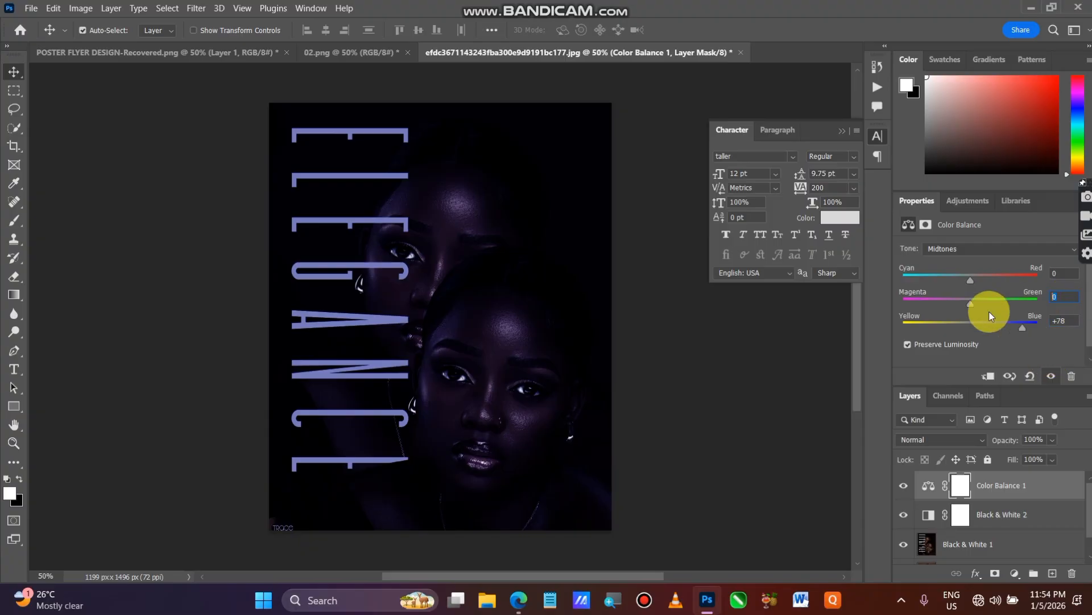
text(34)
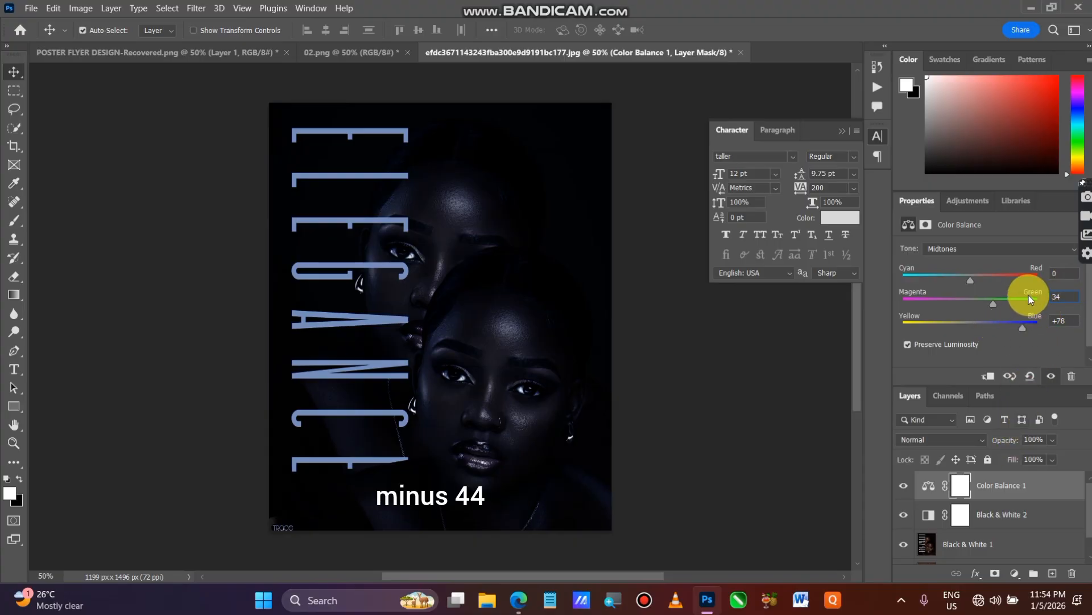
click(1059, 273)
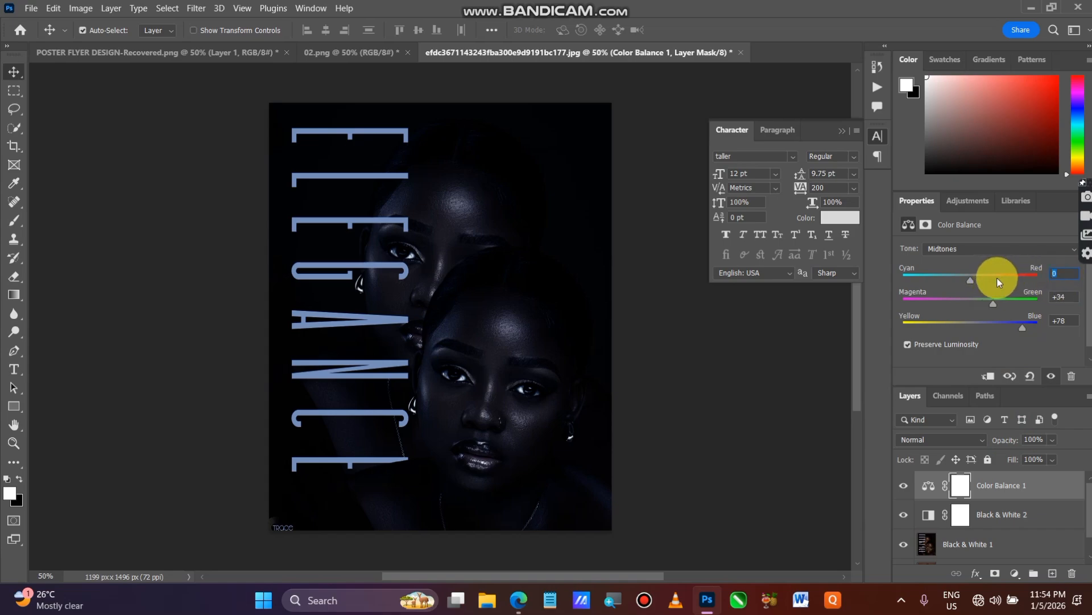
text(-44)
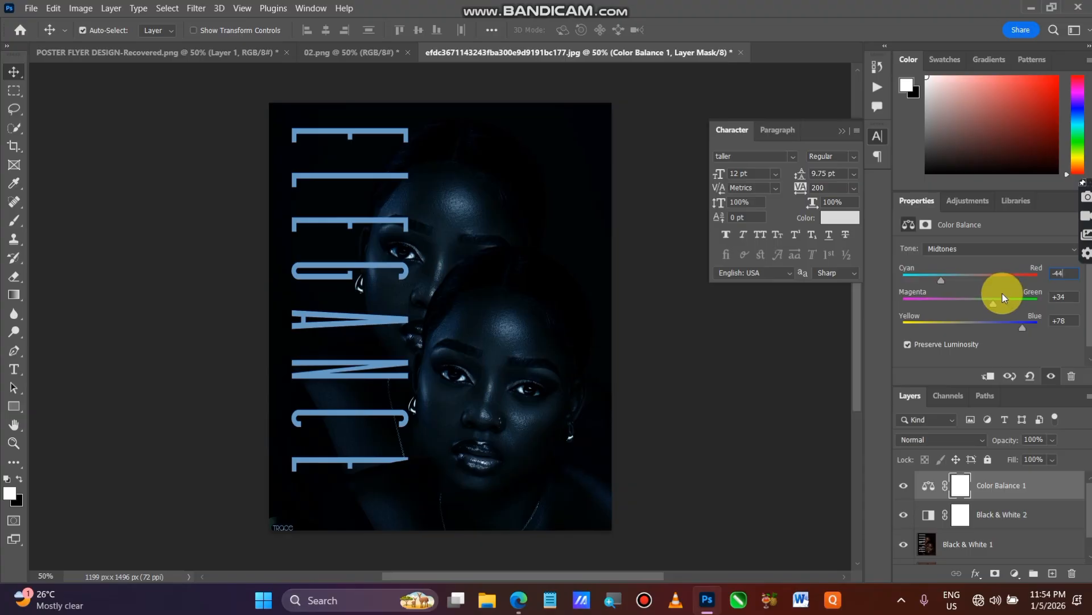
Step: Lower the Color Balance adjustment's opacity to 71%
click(1052, 440)
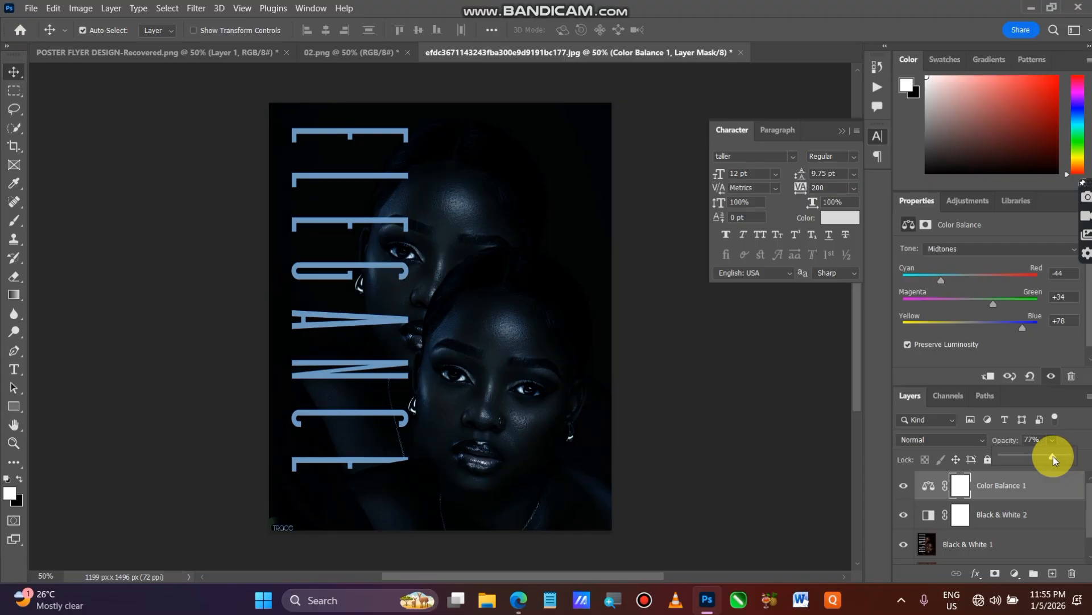
drag(1053, 456, 1050, 455)
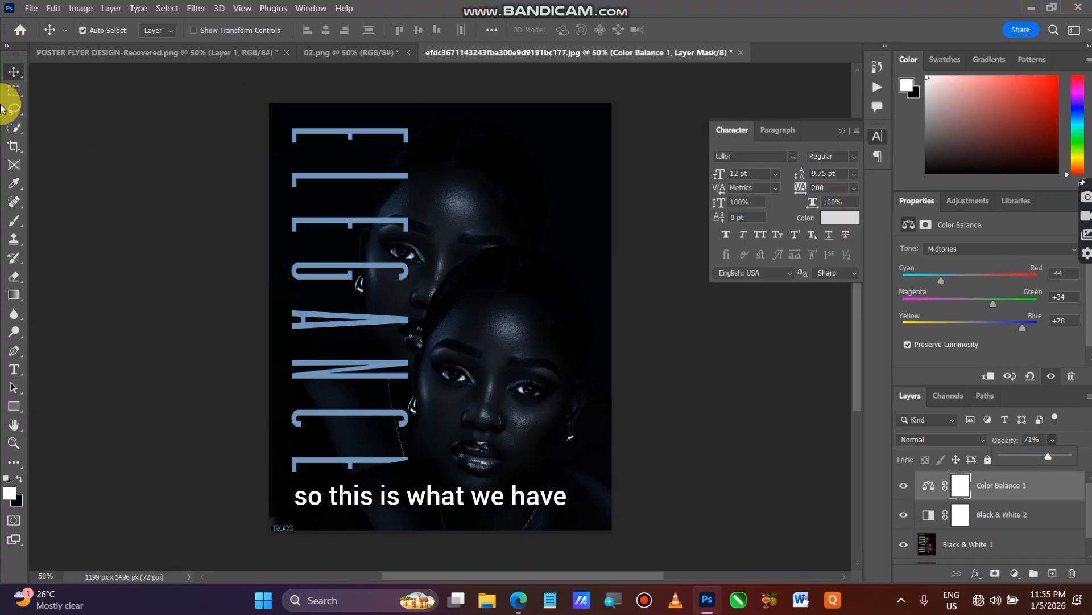
click(121, 137)
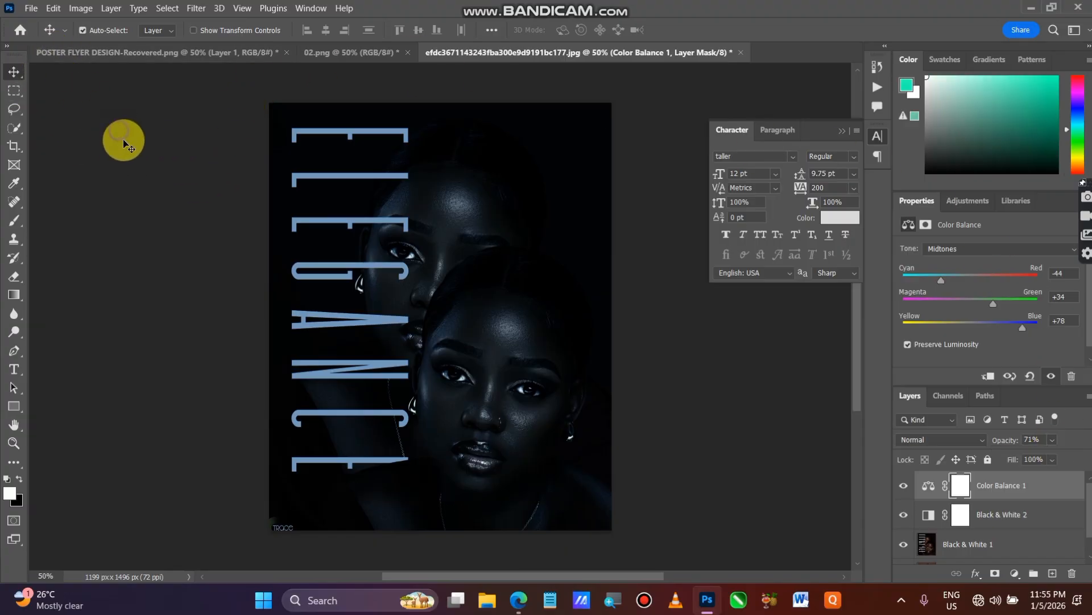
Step: Add the text line "Chi-Praise Design Idea" below the ELEGANCE title near the poster's lower edge
click(14, 368)
click(322, 506)
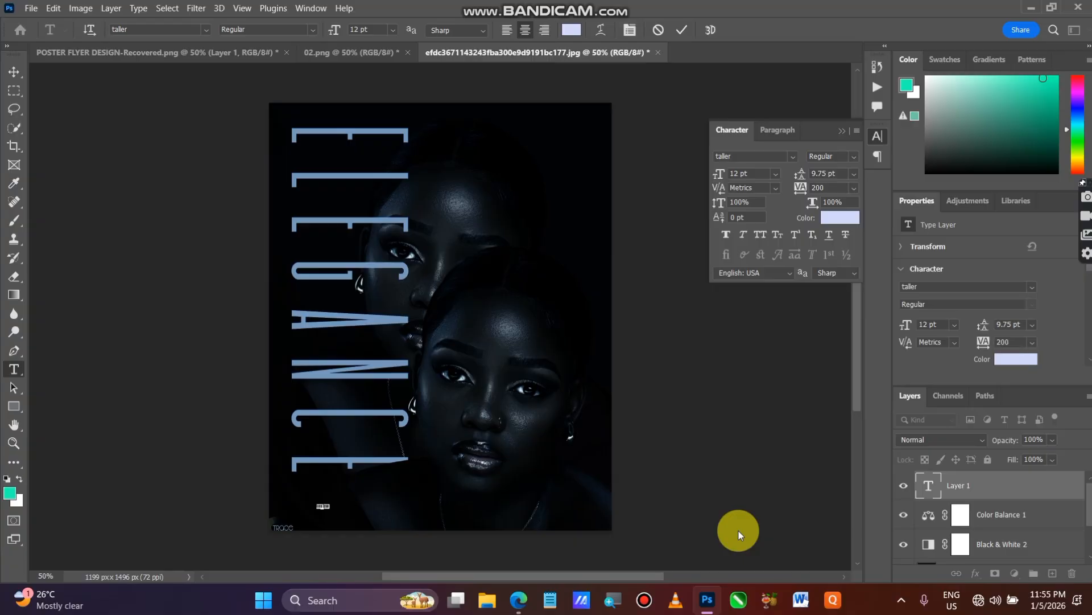
text(2)
text(Desig)
text(n Idea)
click(14, 72)
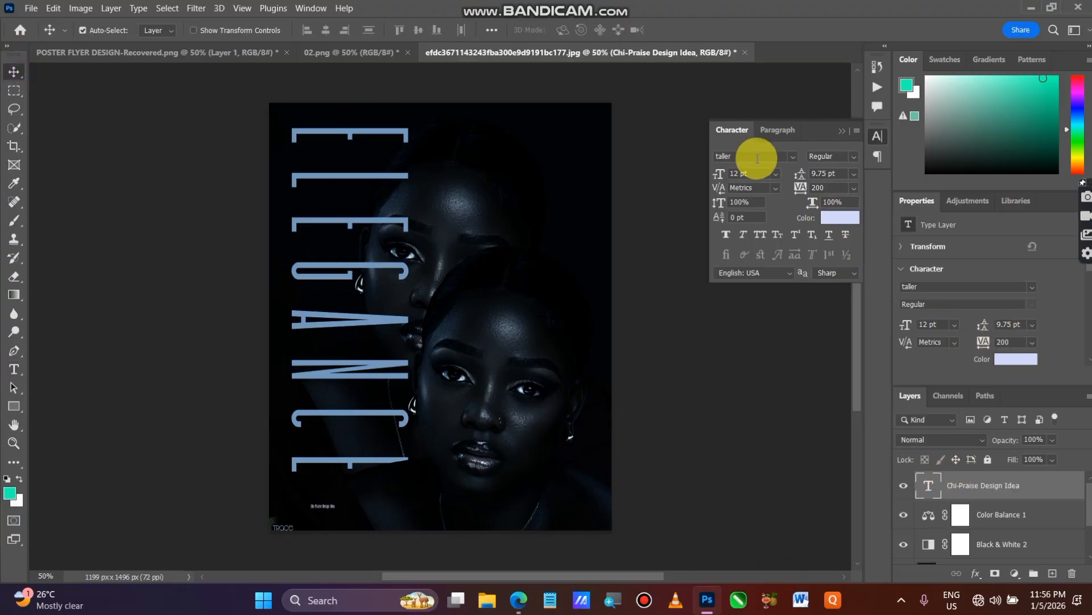
Step: Filter the fonts to the Script class and set the "Chi-Praise Design Idea" text in Angelinea
click(796, 160)
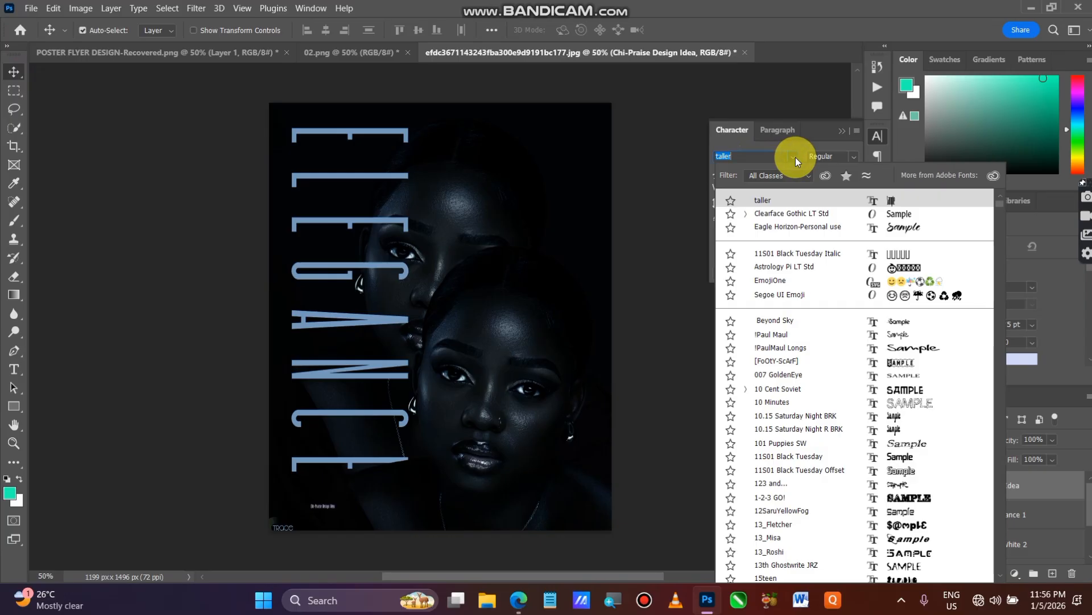
click(810, 177)
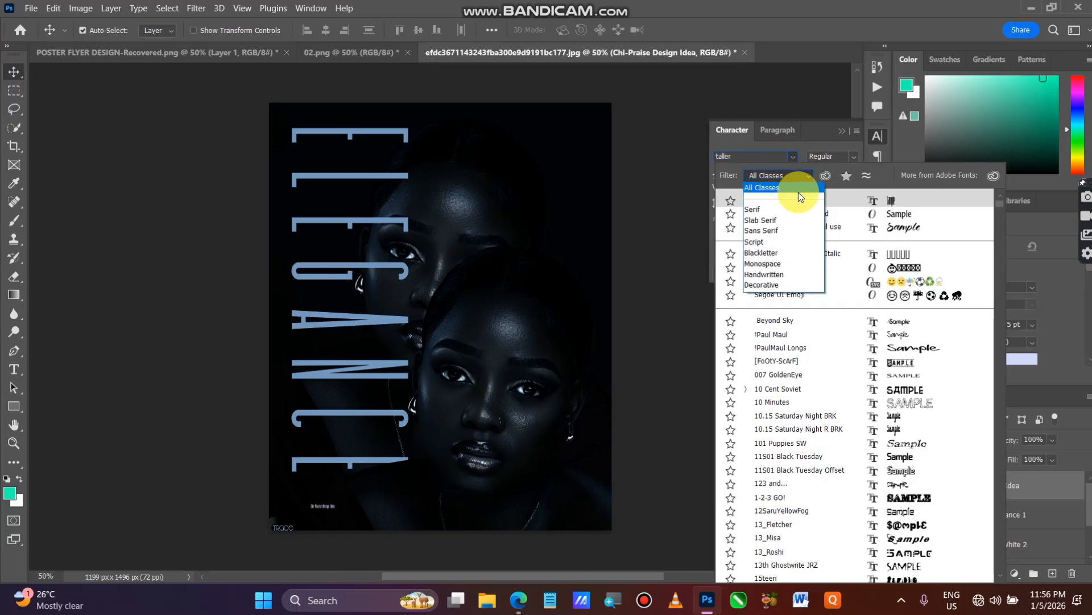
click(784, 241)
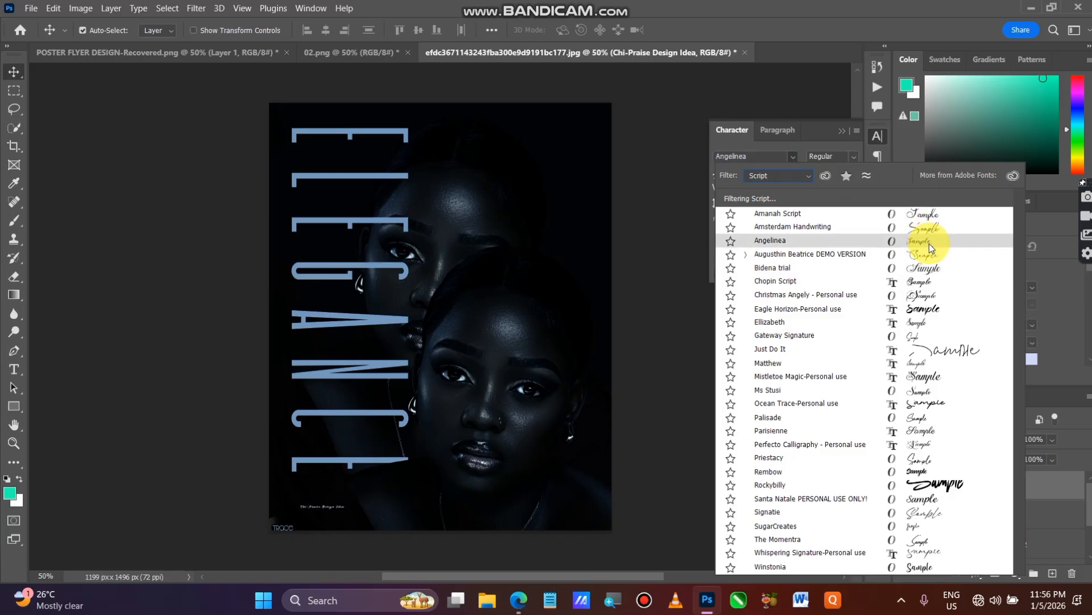
click(902, 240)
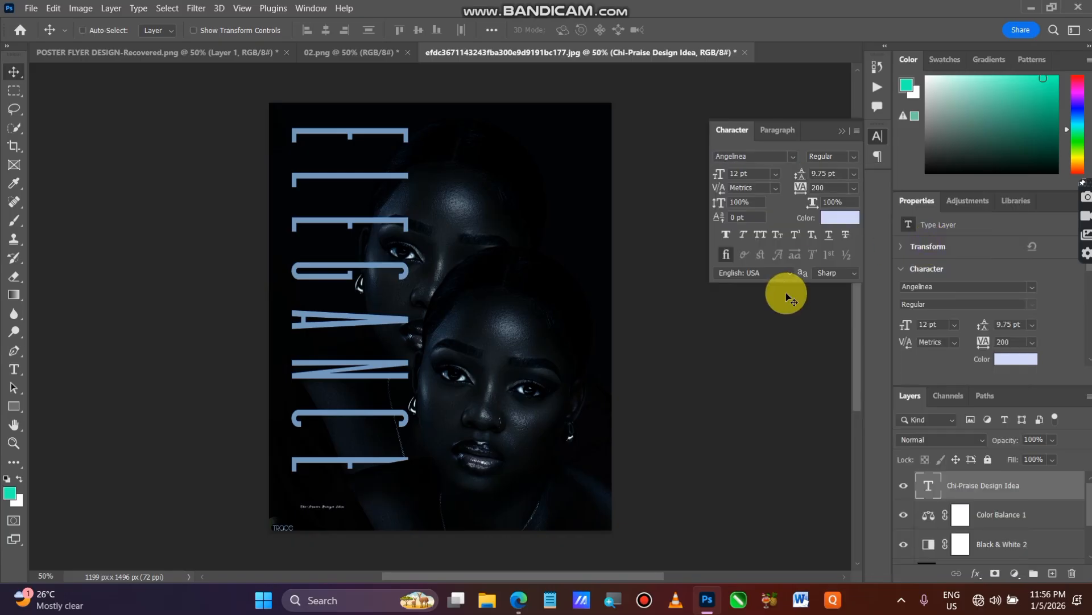
Step: Scale the "Chi-Praise Design Idea" text up to about 387% and position it just below the ELEGANCE title
key(ctrl+t)
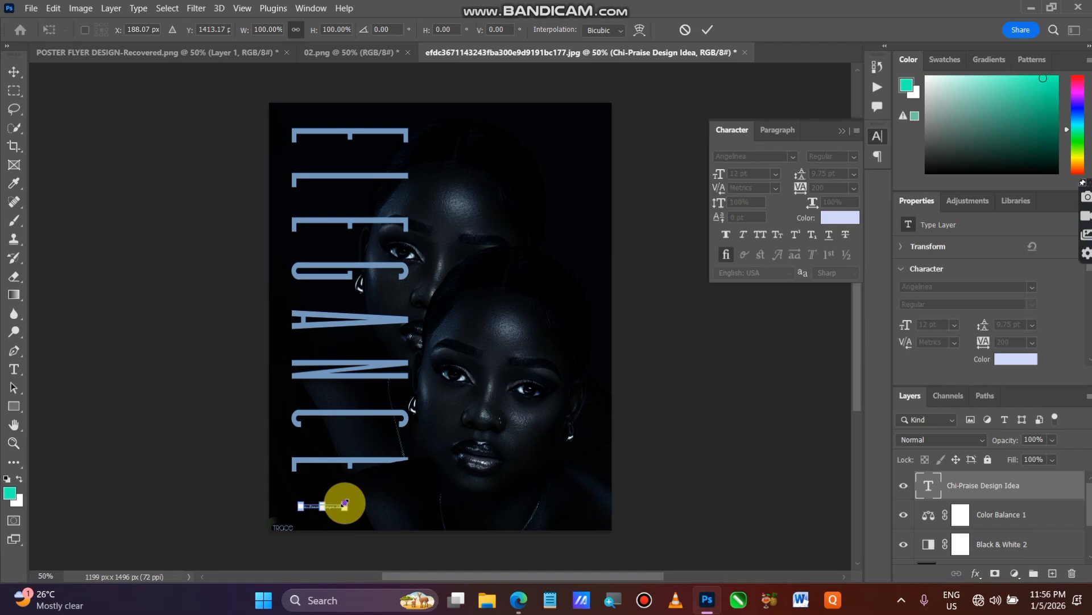
drag(344, 503, 463, 452)
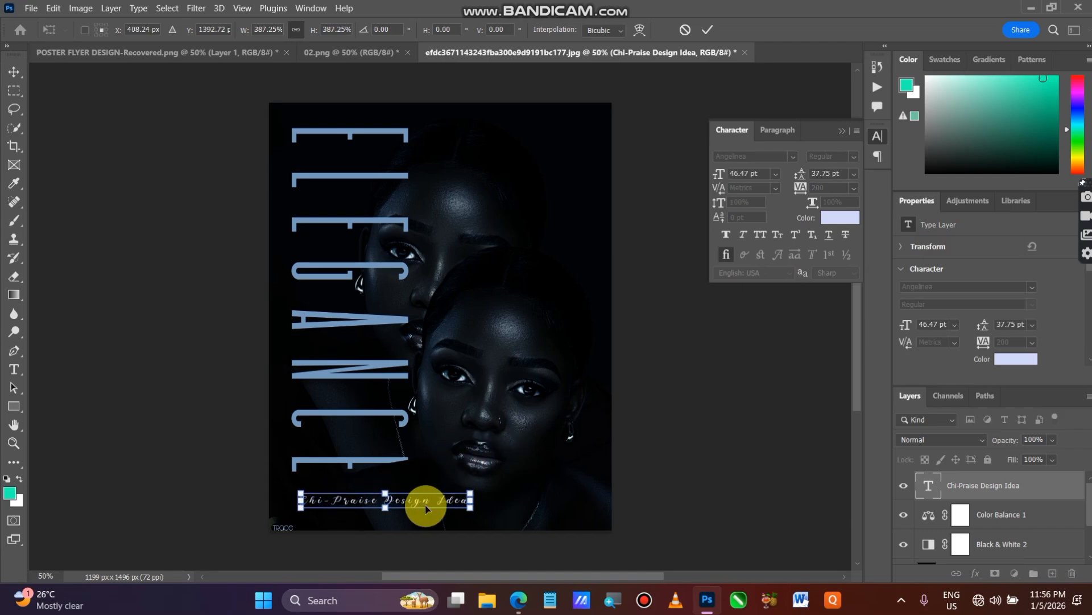
drag(419, 504, 419, 508)
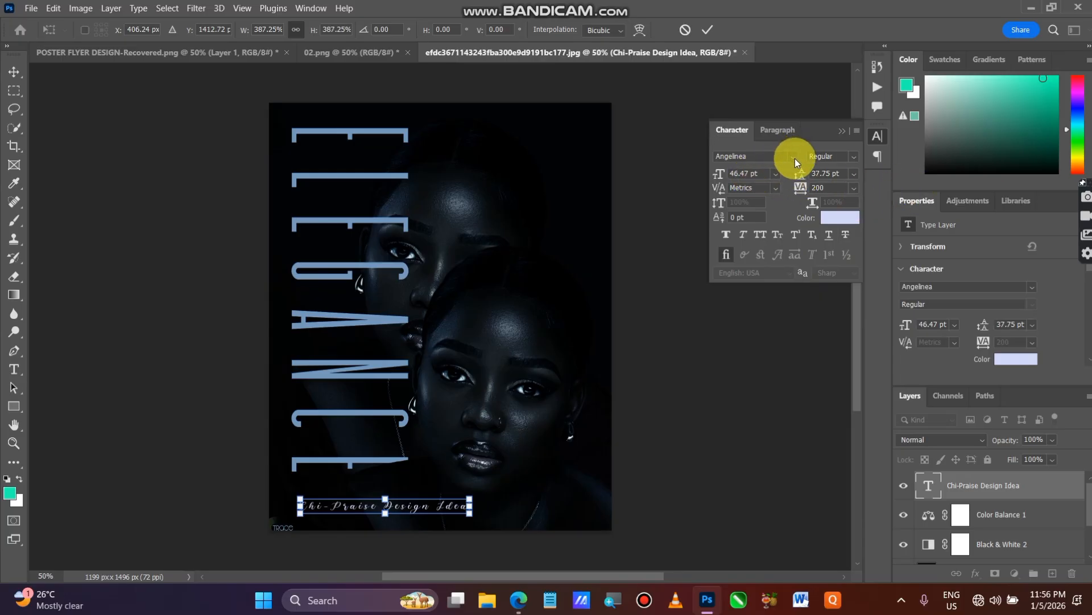
Step: Apply the text's scaling and change the "Chi-Praise Design Idea" line's font to Amsterdam Handwriting
click(706, 29)
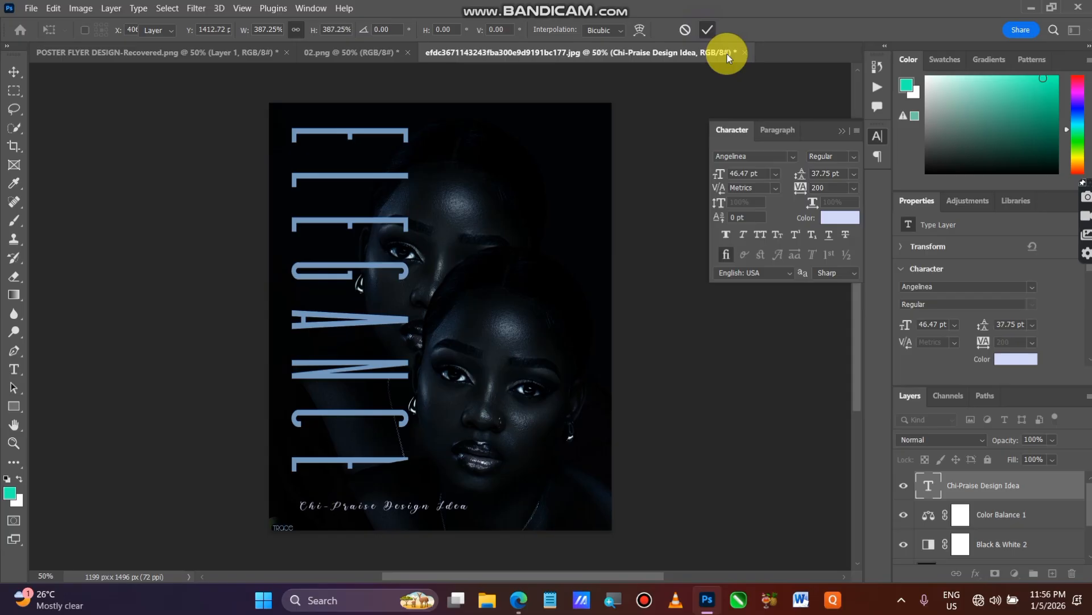
click(791, 156)
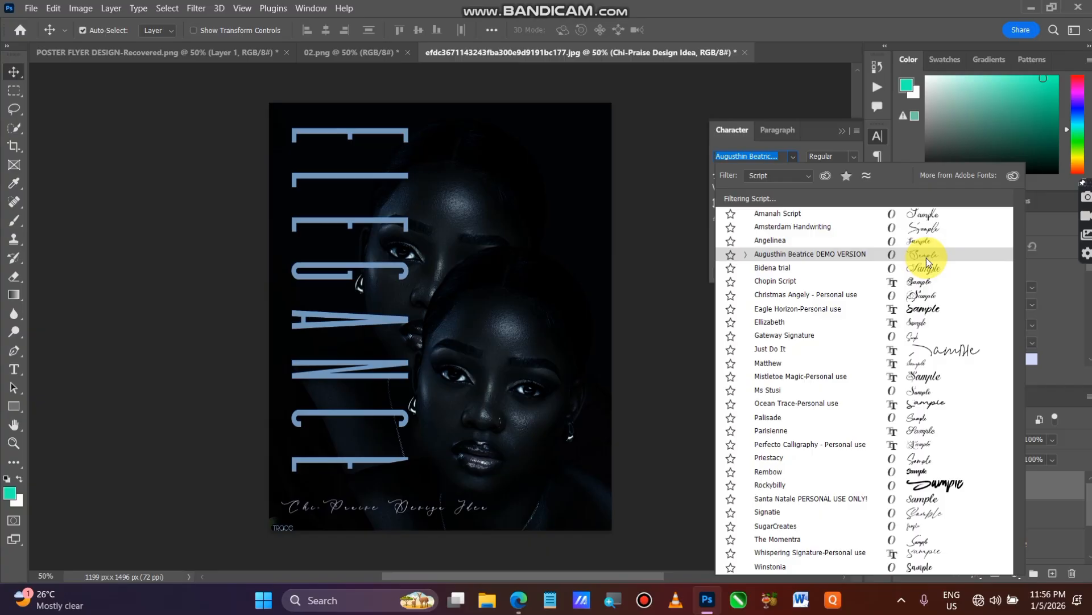
click(930, 226)
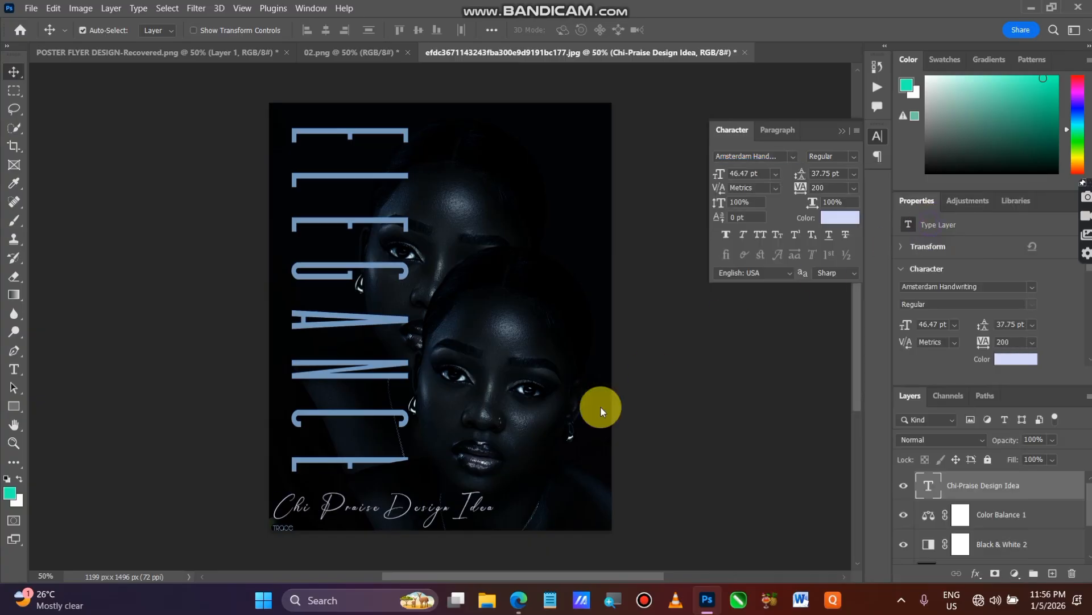
Step: Scale the "Chi-Praise Design Idea" text down to about 68%, aligning its start with the left edge of the ELEGANCE title
key(ctrl+t)
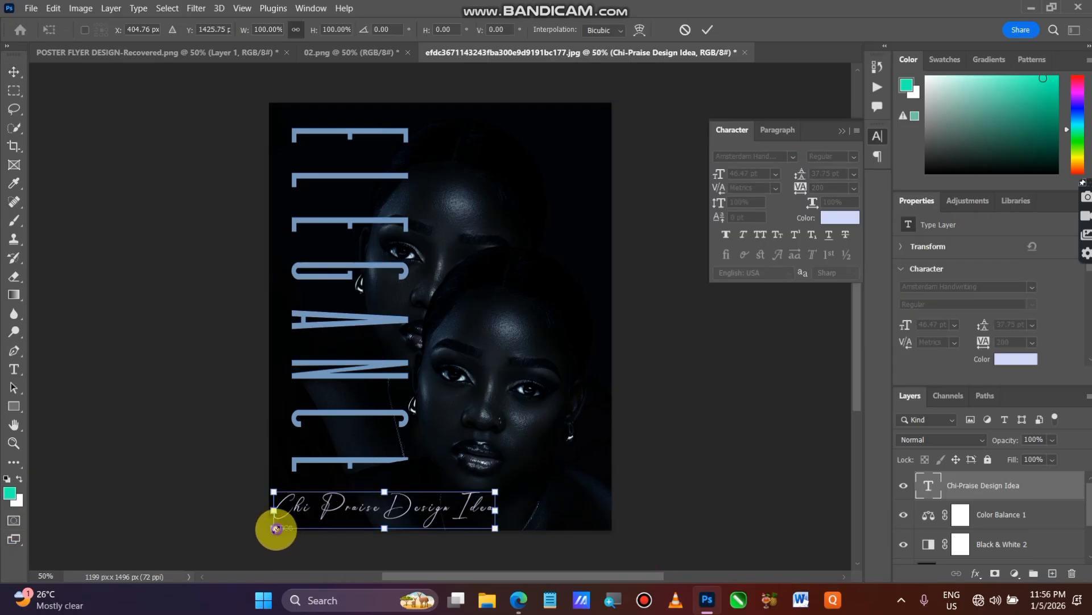
drag(274, 529, 305, 559)
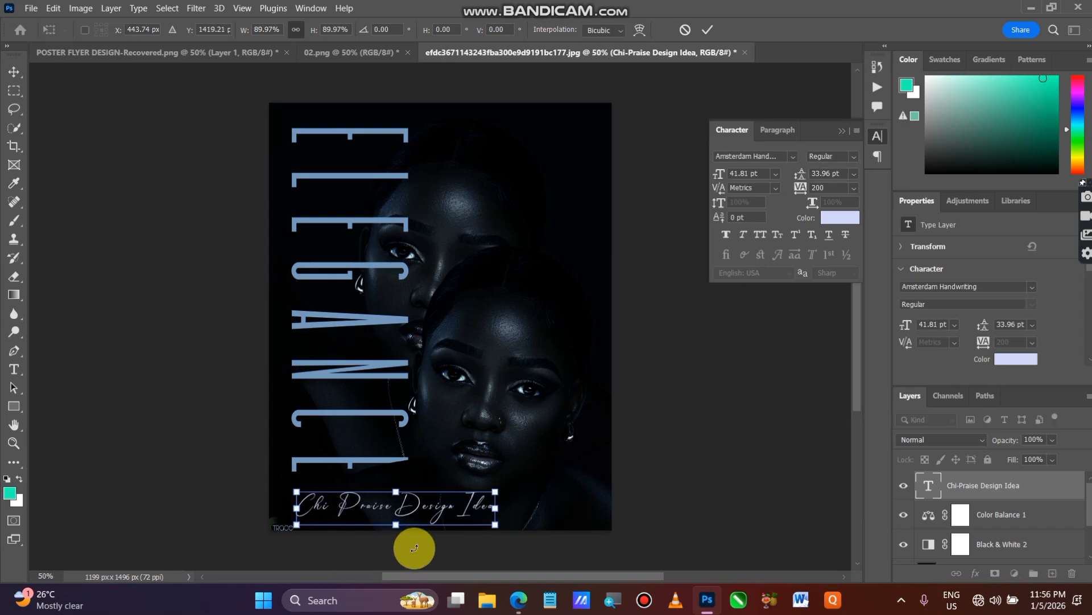
drag(495, 524, 444, 548)
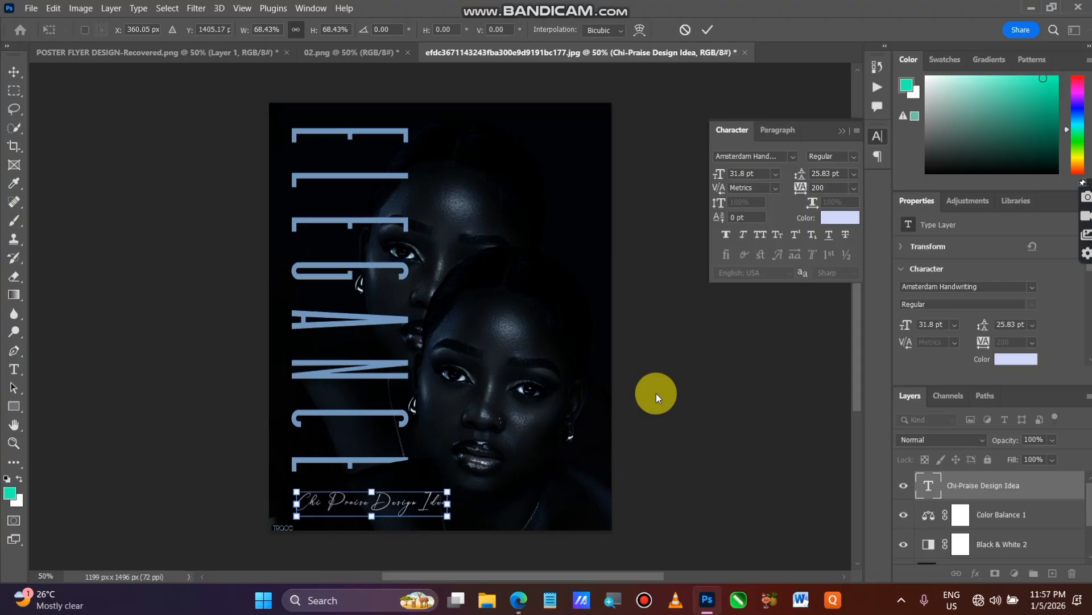
click(708, 30)
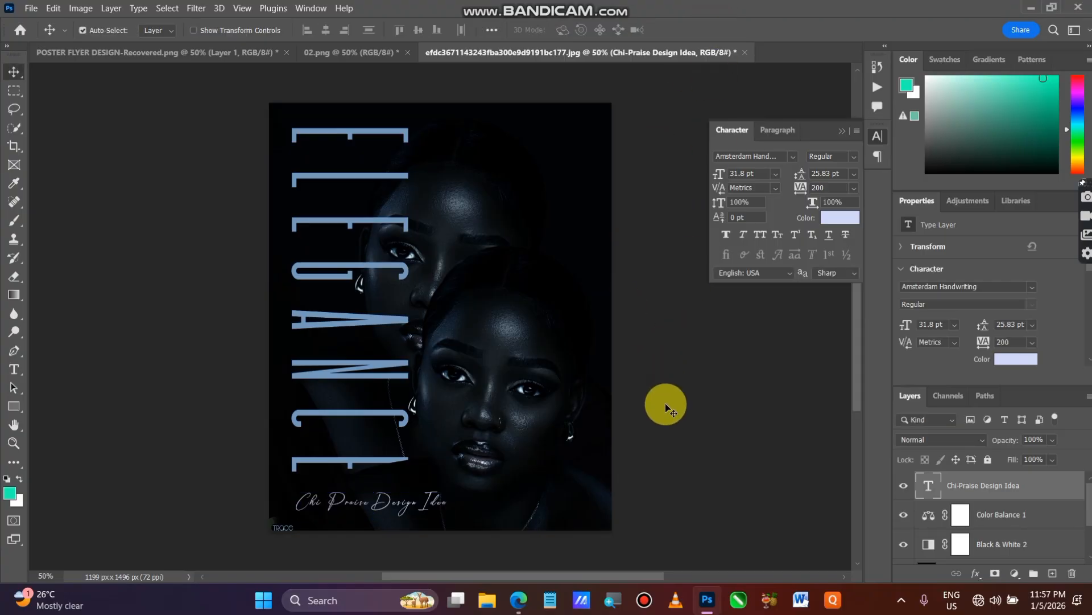
Step: Switch to File Explorer and open the A MY LOGOS folder on Local Disk (E:)
click(488, 601)
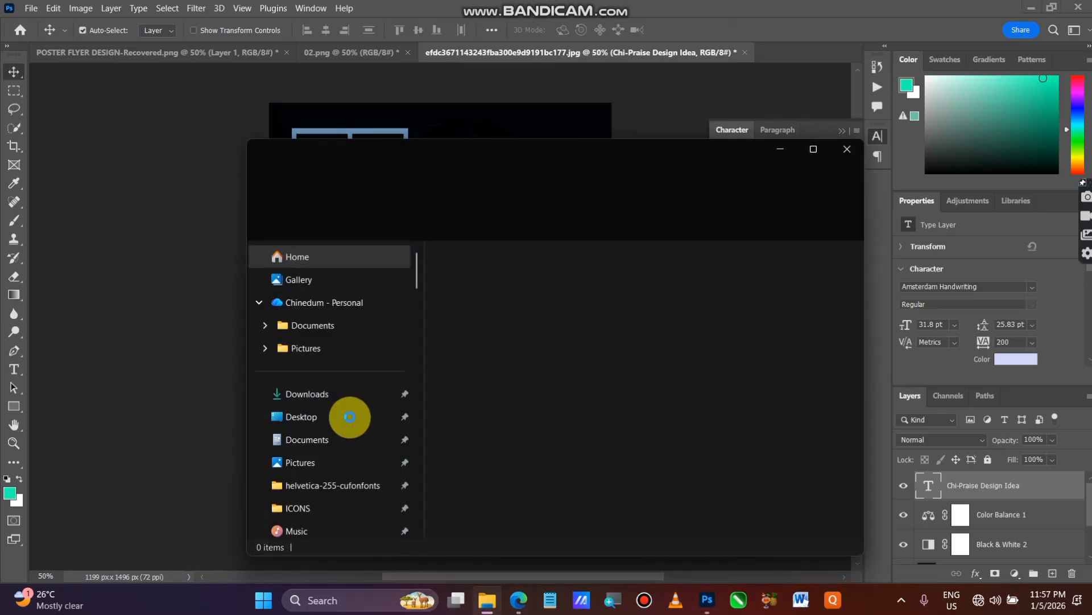
scroll(344, 439, down, 8)
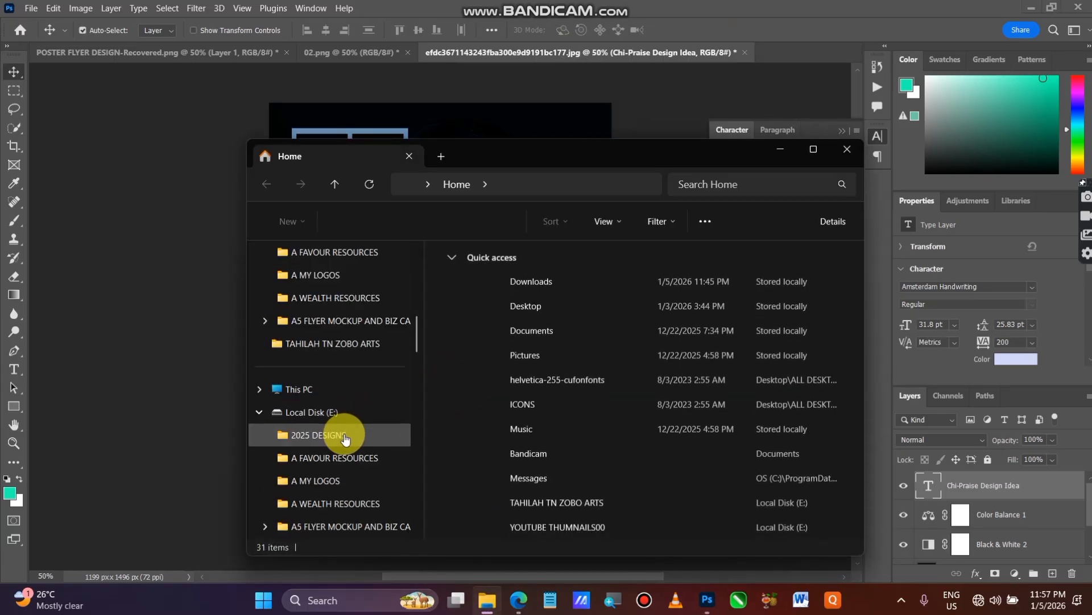
scroll(344, 435, up, 3)
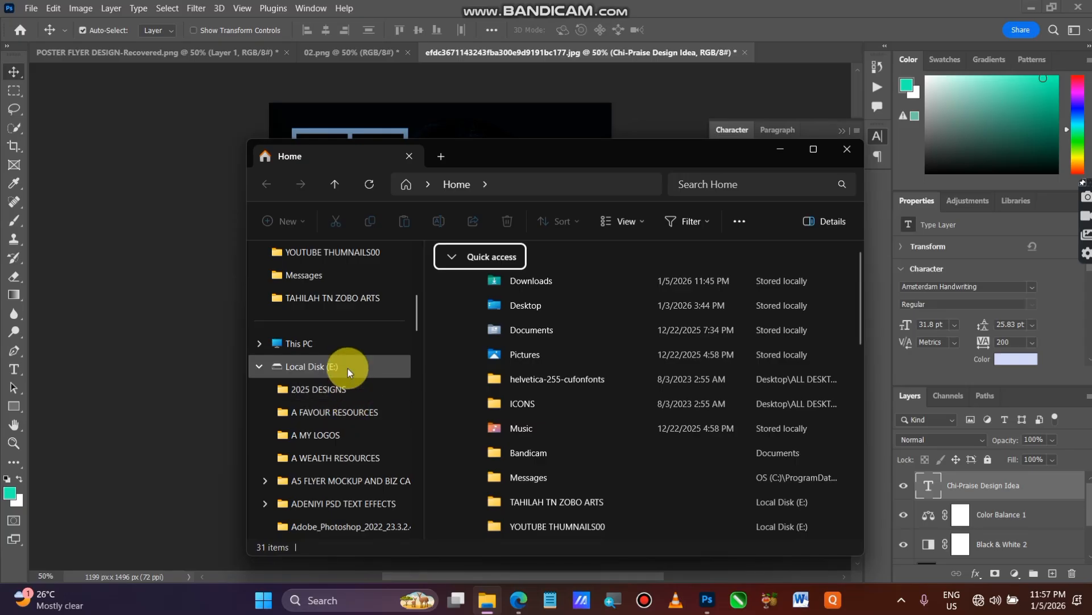
click(351, 436)
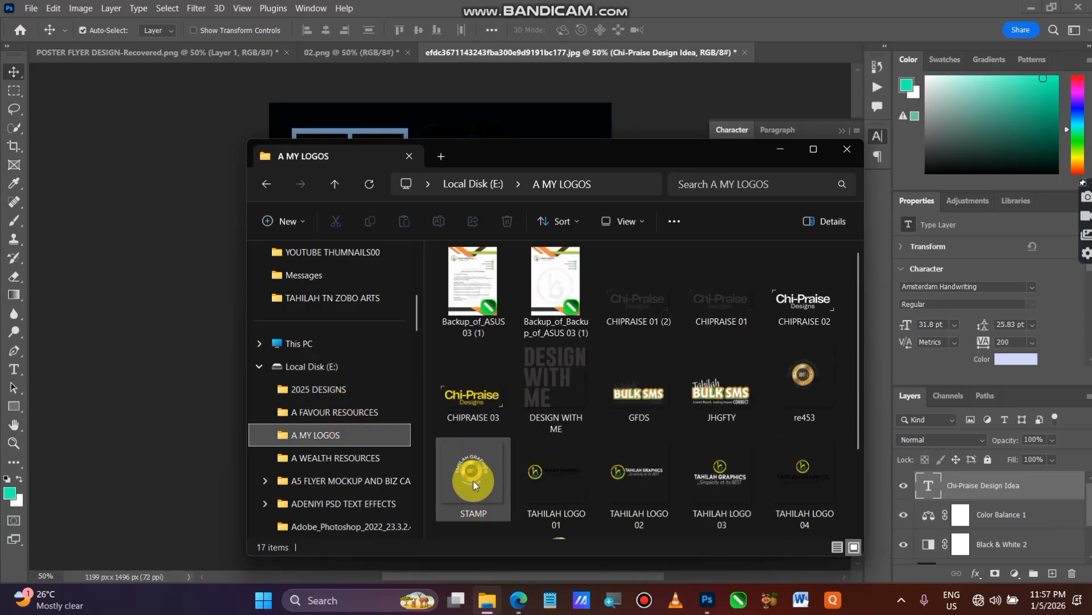
Step: Place the STAMP logo from the folder into the poster's upper-right corner at about 75% scale
drag(473, 480, 549, 162)
drag(596, 205, 556, 156)
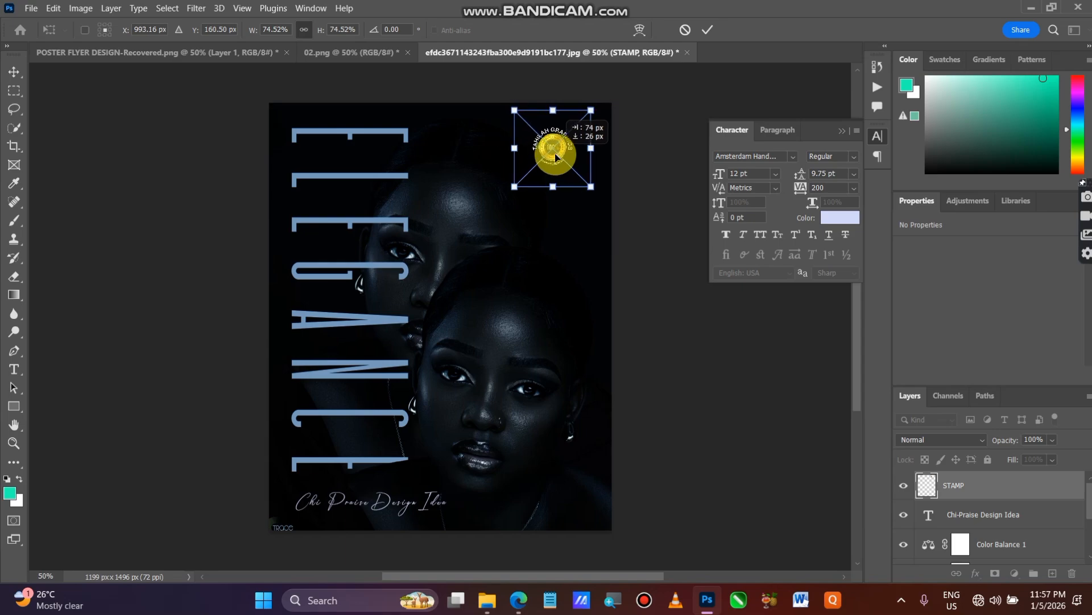
drag(557, 157, 560, 155)
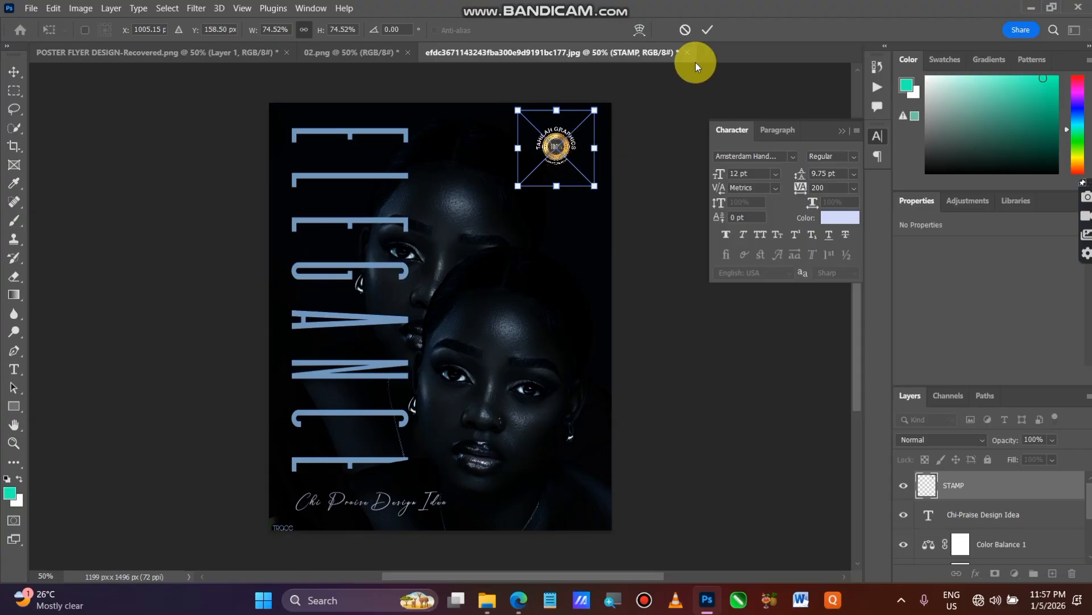
click(705, 30)
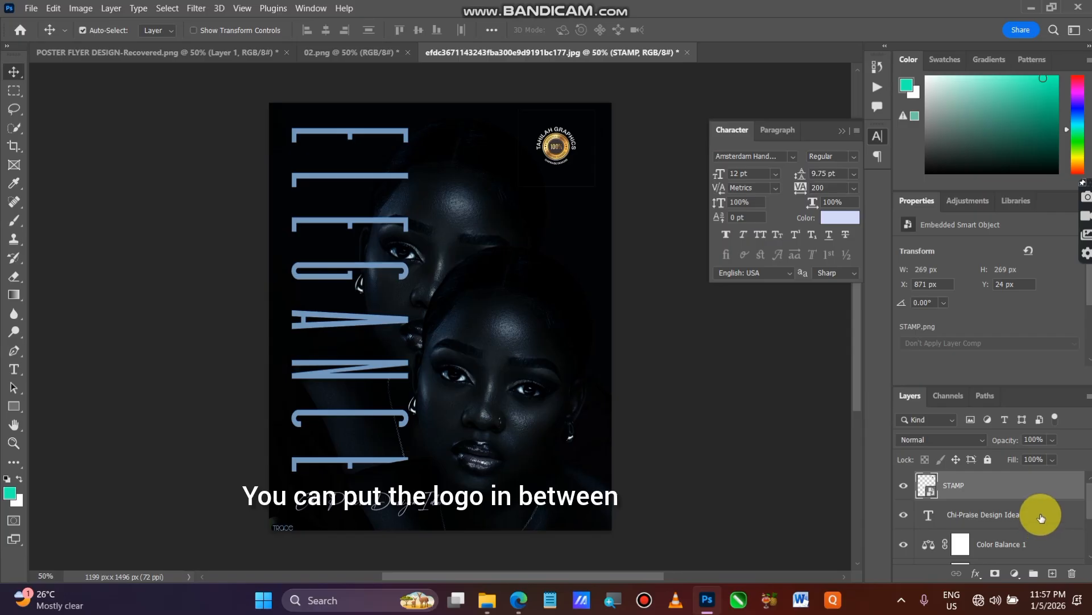
Step: Move the STAMP layer below Color Balance 1, directly above the Black & White 2 adjustment
scroll(1040, 515, down, 2)
scroll(1040, 515, up, 2)
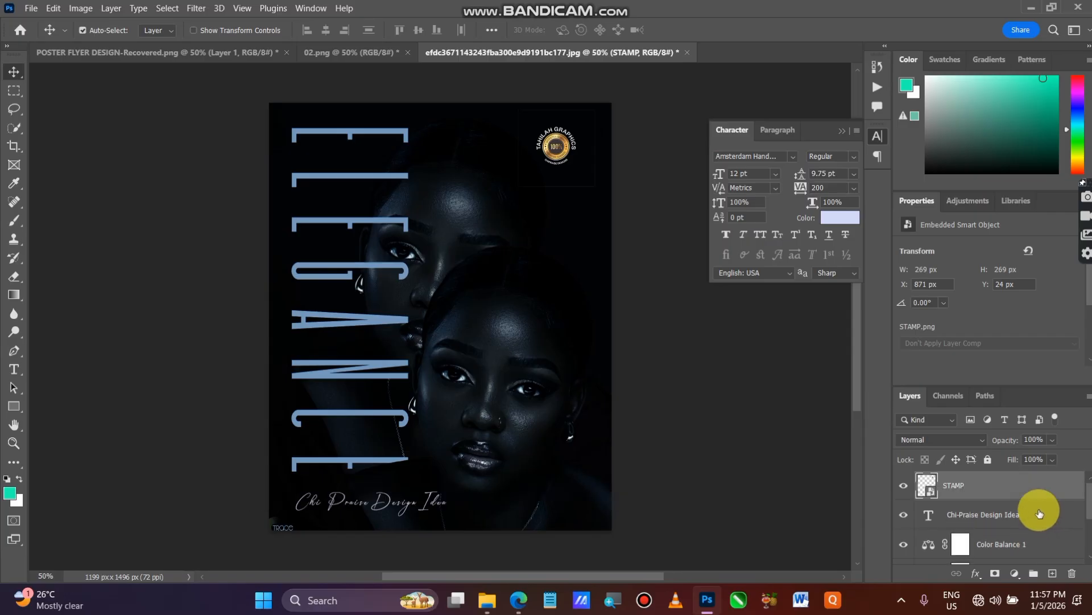
mouse_move(1009, 493)
mouse_down()
mouse_move(1016, 556)
mouse_move(1007, 566)
mouse_move(1021, 484)
mouse_up()
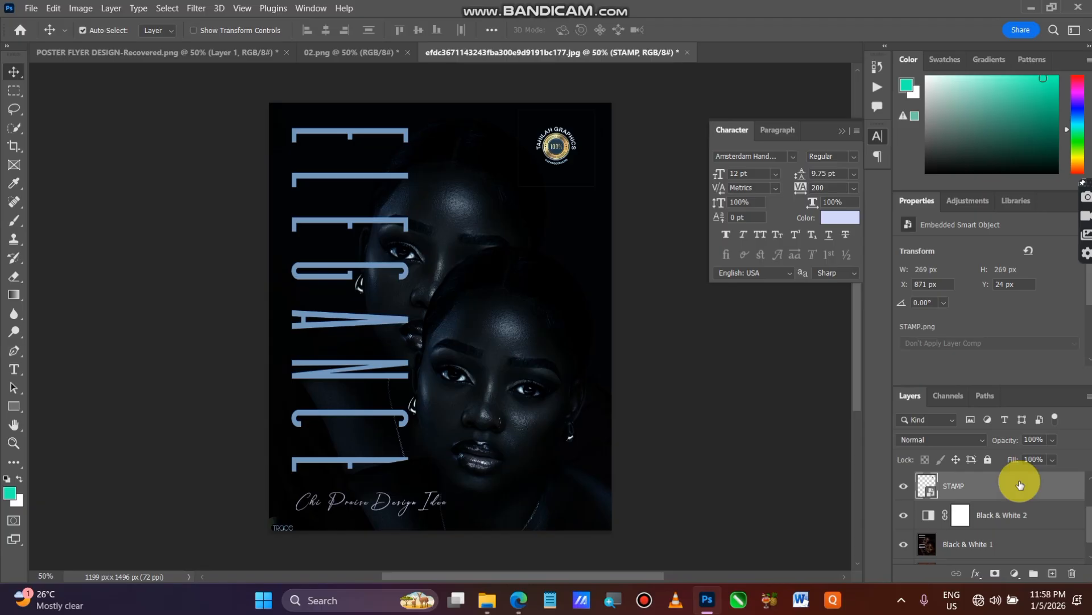